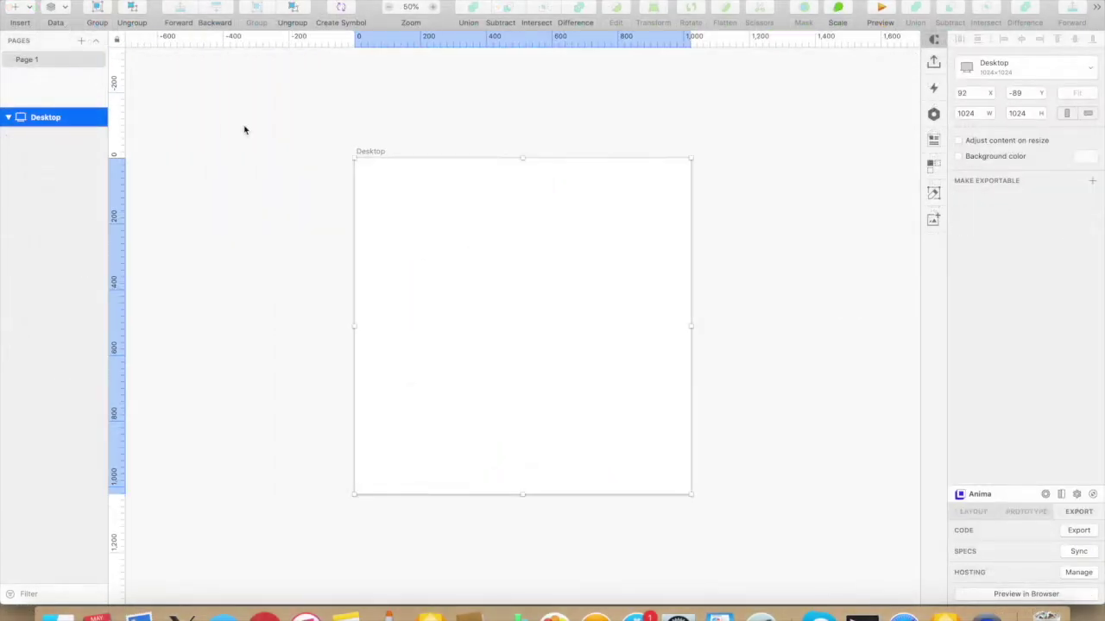
# Step: Draw a rectangle in the lower part of the artboard and set its size to 350 by 500
pyautogui.click(20, 17)
pyautogui.click(187, 25)
pyautogui.moveTo(419, 301); pyautogui.dragTo(496, 413)
pyautogui.write('350')
pyautogui.press('Tab')
pyautogui.write('500')
pyautogui.press('Tab')
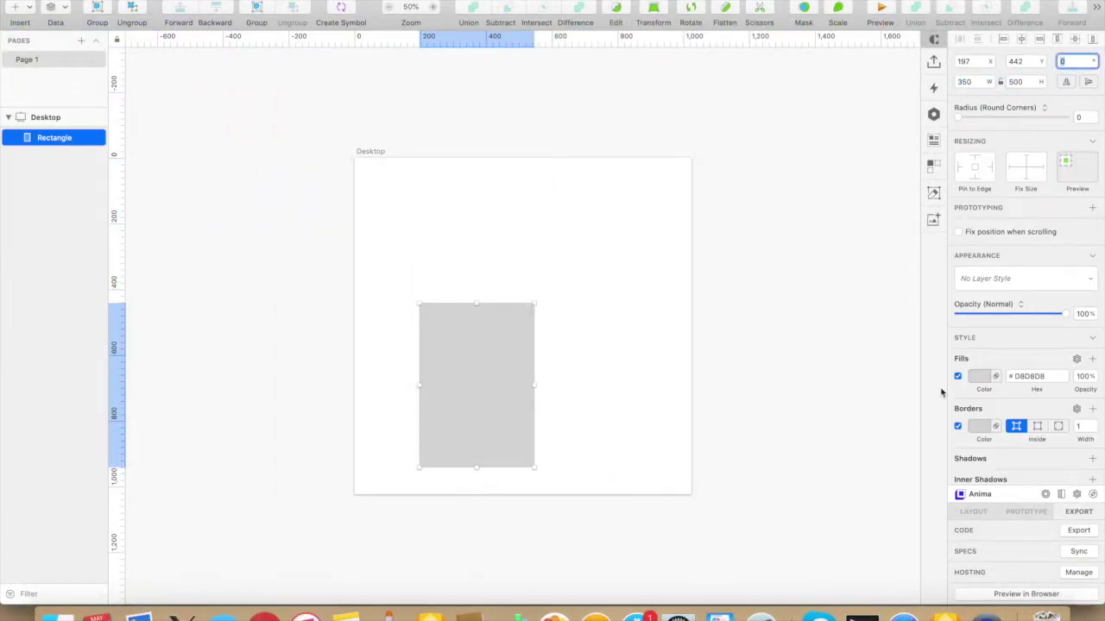
# Step: Give the rectangle no fill and an 8-wide near-black border (#030304), and set this as the default style
pyautogui.click(957, 376)
pyautogui.click(978, 427)
pyautogui.moveTo(989, 508); pyautogui.dragTo(976, 514)
pyautogui.click(1085, 363)
pyautogui.write('8')
pyautogui.press('Return')
pyautogui.click(177, 1)
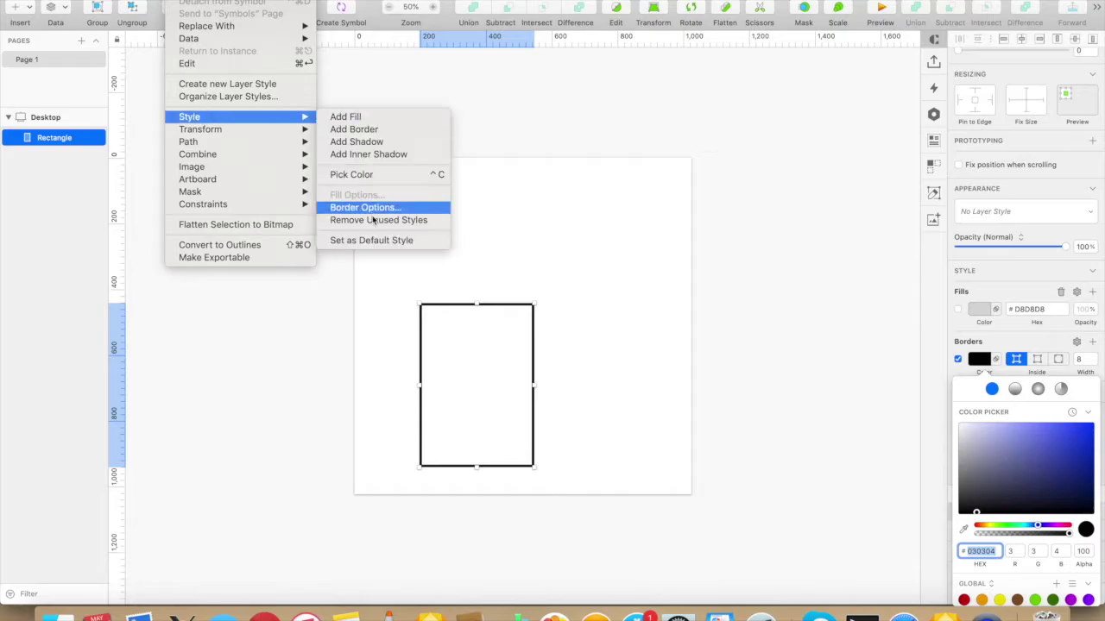
pyautogui.click(576, 293)
# Step: Edit the rectangle's points and shift its lower-left corner 140 px to the right so that side slants inward
pyautogui.click(481, 376)
pyautogui.click(616, 12)
pyautogui.click(422, 466)
pyautogui.hotkey('shift', 'Right')
pyautogui.hotkey('shift', 'Right')
pyautogui.hotkey('shift', 'Right')
pyautogui.hotkey('shift', 'Right')
pyautogui.hotkey('shift', 'Right')
pyautogui.hotkey('shift', 'Right')
pyautogui.hotkey('shift', 'Right')
pyautogui.hotkey('shift', 'Right')
pyautogui.hotkey('shift', 'Right')
pyautogui.hotkey('shift', 'Right')
pyautogui.hotkey('shift', 'Right')
pyautogui.hotkey('shift', 'Right')
pyautogui.hotkey('shift', 'Right')
pyautogui.hotkey('shift', 'Right')
# Step: Select both lower corner points of the shape and raise them 50 px
pyautogui.keyDown('shift'); pyautogui.click(533, 467); pyautogui.keyUp('shift')
pyautogui.hotkey('shift', 'Up')
pyautogui.hotkey('shift', 'Up')
pyautogui.hotkey('shift', 'Up')
pyautogui.hotkey('shift', 'Up')
pyautogui.hotkey('shift', 'Up')
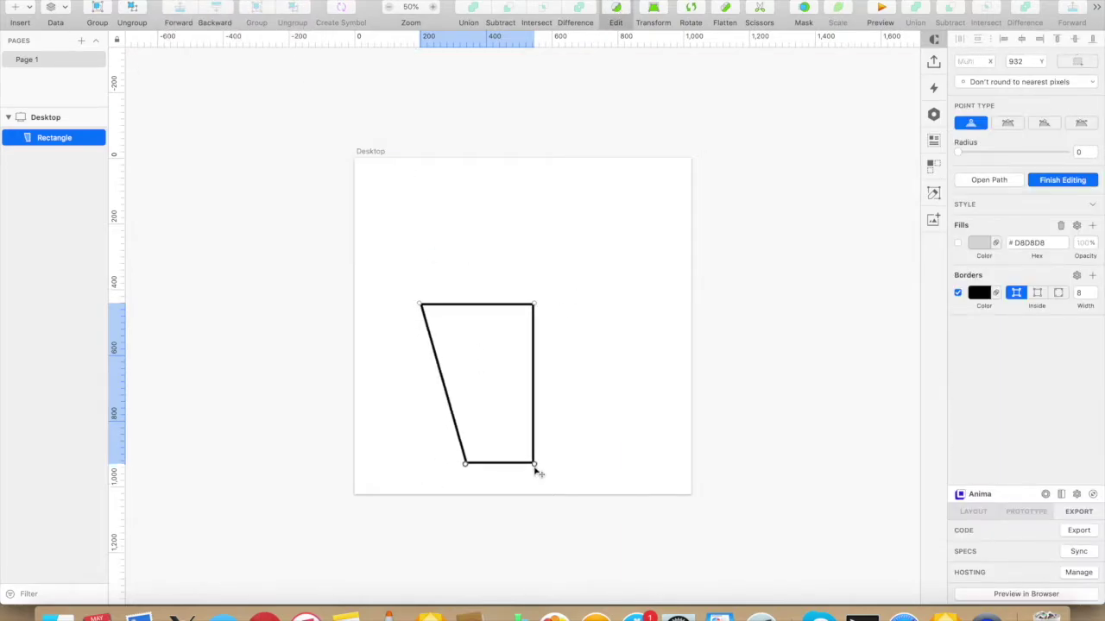
# Step: Round the shape's lower-left corner with a radius of 85 and finish editing its points
pyautogui.click(555, 459)
pyautogui.click(552, 459)
pyautogui.doubleClick(491, 452)
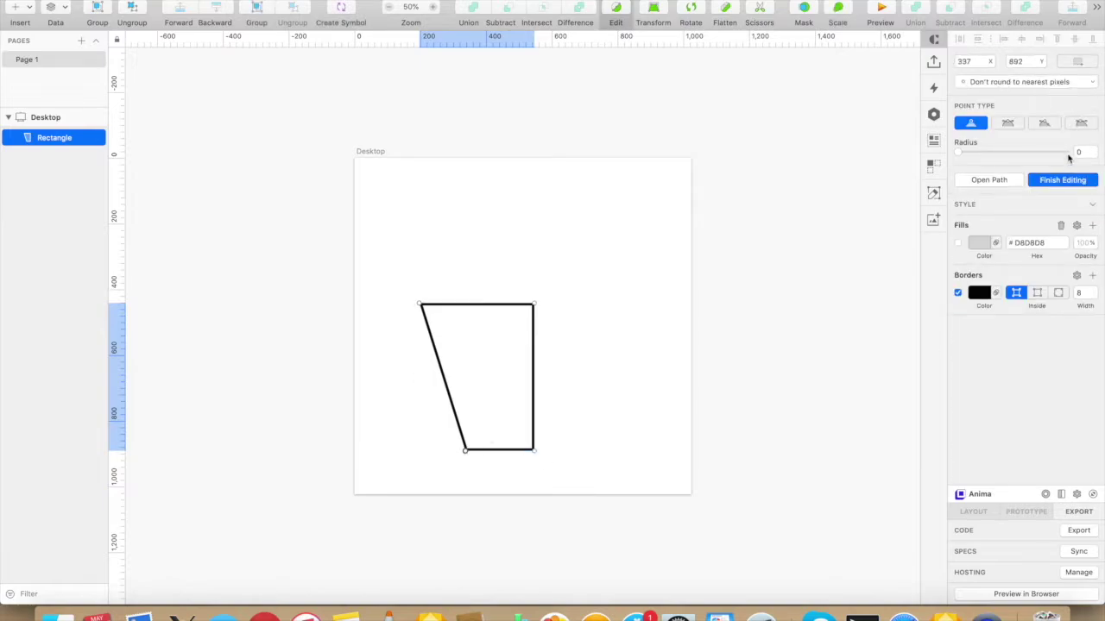
pyautogui.write('7')
pyautogui.press('Tab')
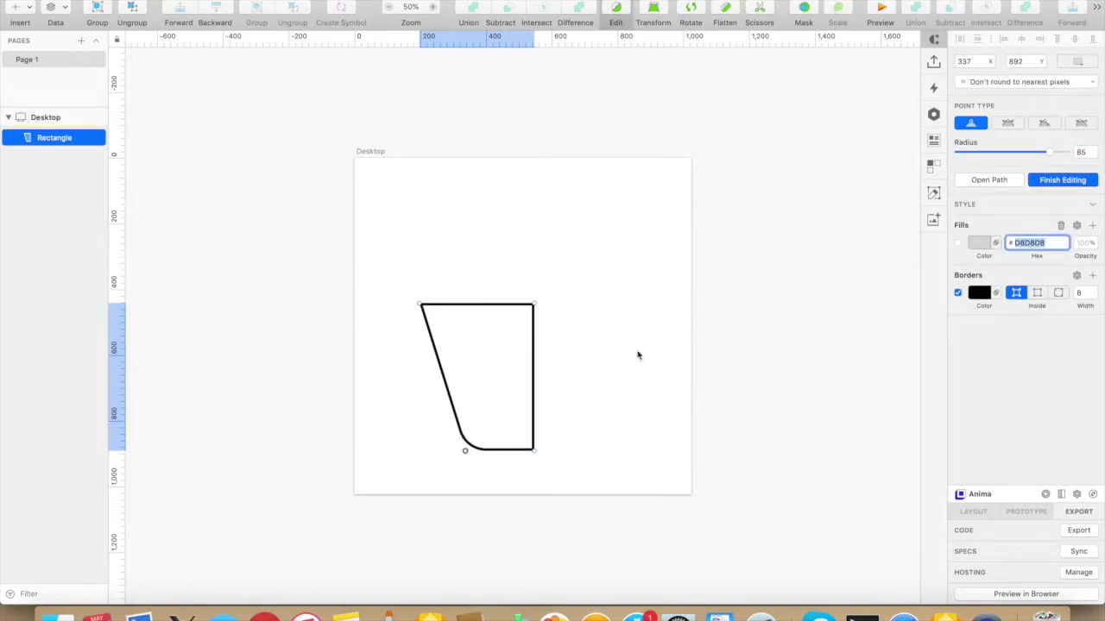
pyautogui.press('Escape')
# Step: Duplicate the half-cup shape, flip the copy horizontally and shift it right to X 537 as the mirrored half
pyautogui.rightClick(501, 308)
pyautogui.click(533, 318)
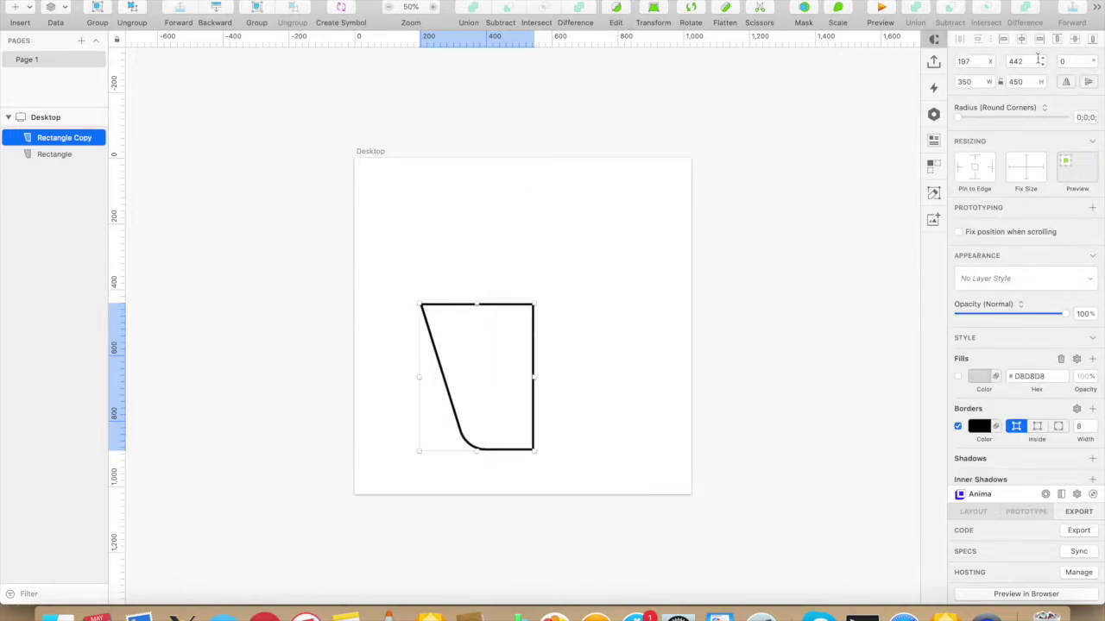
pyautogui.click(1067, 82)
pyautogui.hotkey('shift', 'Right')
pyautogui.hotkey('shift', 'Right')
pyautogui.hotkey('shift', 'Right')
pyautogui.hotkey('shift', 'Right')
pyautogui.hotkey('shift', 'Right')
pyautogui.hotkey('shift', 'Right')
pyautogui.hotkey('shift', 'Right')
pyautogui.hotkey('shift', 'Right')
pyautogui.hotkey('shift', 'Right')
pyautogui.hotkey('shift', 'Right')
pyautogui.hotkey('shift', 'Right')
pyautogui.hotkey('shift', 'Right')
pyautogui.hotkey('shift', 'Right')
pyautogui.hotkey('shift', 'Right')
pyautogui.hotkey('shift', 'Right')
pyautogui.hotkey('shift', 'Right')
pyautogui.hotkey('shift', 'Right')
pyautogui.hotkey('shift', 'Right')
pyautogui.hotkey('shift', 'Right')
pyautogui.hotkey('shift', 'Right')
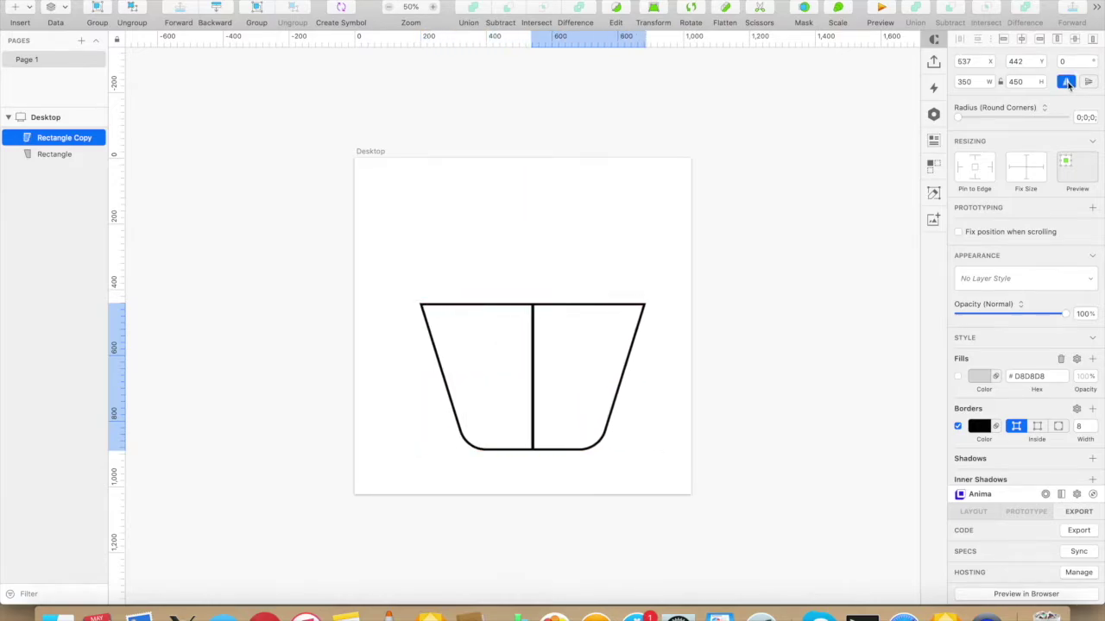
# Step: Combine the two half-cup shapes into one outline with a Union
pyautogui.press('super+a')
pyautogui.press('alt+super+u')
pyautogui.click(634, 276)
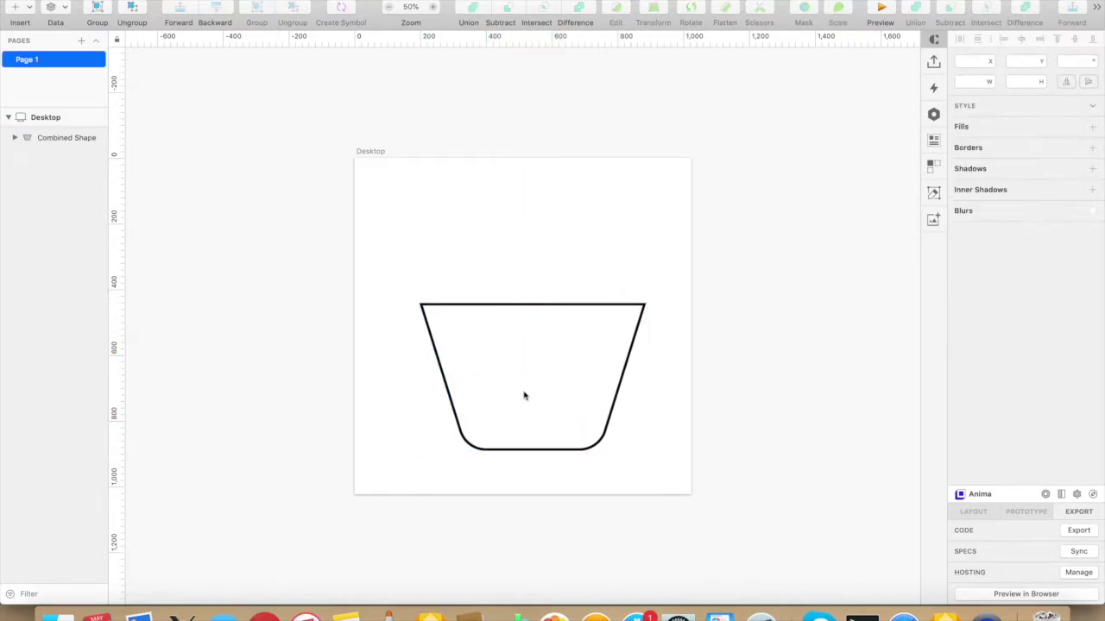
# Step: Draw a small 30 by 40 oval in the left half of the cup as an eye
pyautogui.moveTo(493, 370); pyautogui.dragTo(503, 384)
pyautogui.click(1015, 82)
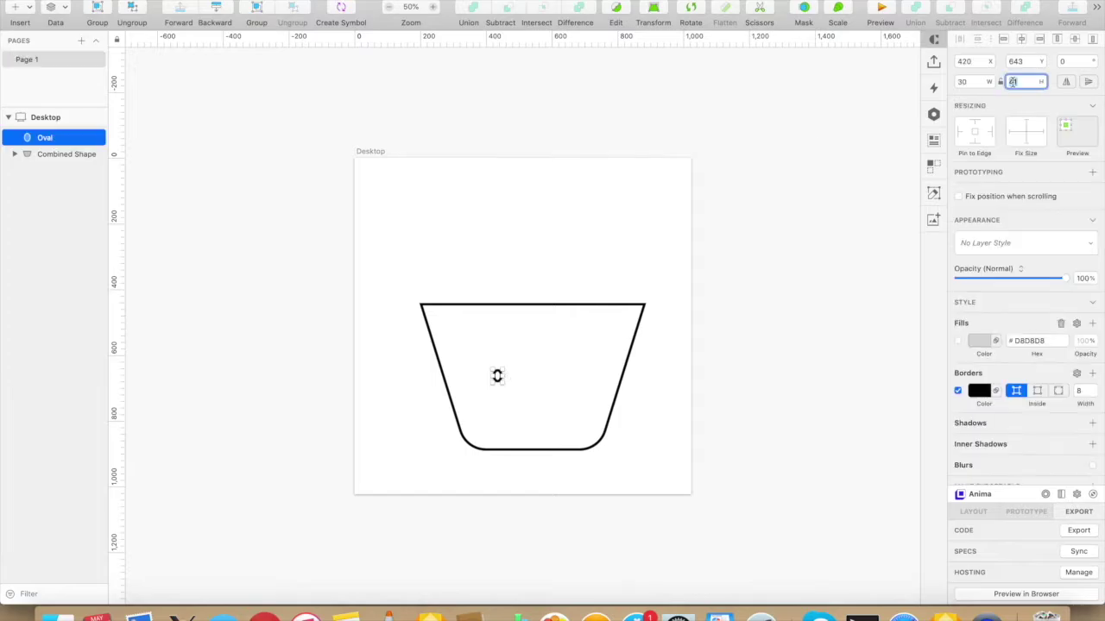
pyautogui.write('40')
pyautogui.press('Tab')
# Step: Duplicate the eye, shift the copy about 240 px right, and nudge the original eye to X 430
pyautogui.rightClick(497, 377)
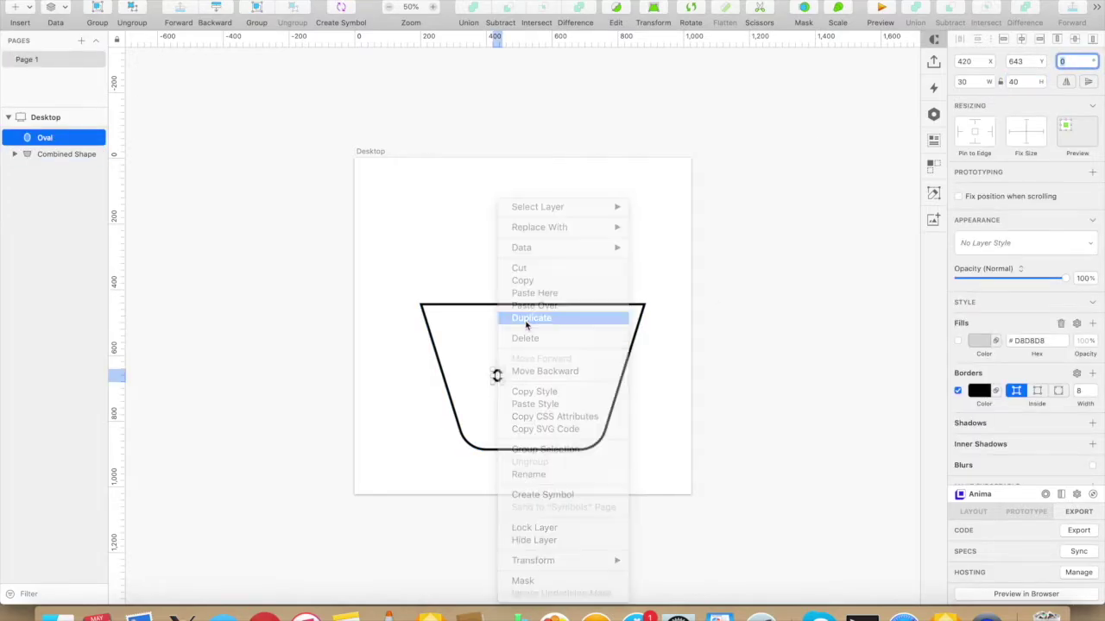
pyautogui.click(529, 317)
pyautogui.hotkey('shift', 'Right')
pyautogui.hotkey('shift', 'Right')
pyautogui.hotkey('shift', 'Right')
pyautogui.hotkey('shift', 'Right')
pyautogui.hotkey('shift', 'Right')
pyautogui.hotkey('shift', 'Right')
pyautogui.hotkey('shift', 'Right')
pyautogui.hotkey('shift', 'Right')
pyautogui.hotkey('shift', 'Right')
pyautogui.hotkey('shift', 'Right')
pyautogui.hotkey('shift', 'Right')
pyautogui.hotkey('shift', 'Right')
pyautogui.hotkey('shift', 'Right')
pyautogui.hotkey('shift', 'Right')
pyautogui.hotkey('shift', 'Right')
pyautogui.hotkey('shift', 'Right')
pyautogui.hotkey('shift', 'Right')
pyautogui.hotkey('shift', 'Right')
pyautogui.hotkey('shift', 'Right')
pyautogui.hotkey('shift', 'Right')
pyautogui.click(497, 375)
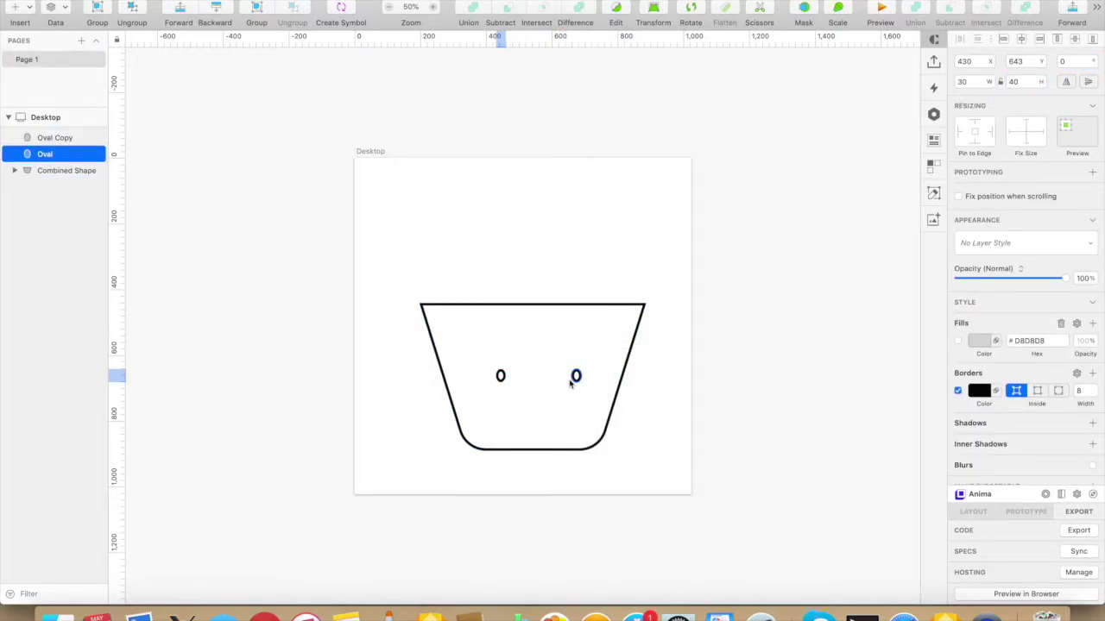
# Step: Draw a 120 by 70 oval below and between the eyes as a mouth and shift it to X 502
pyautogui.press('o')
pyautogui.moveTo(522, 390); pyautogui.dragTo(561, 413)
pyautogui.write('120')
pyautogui.press('Tab')
pyautogui.write('70')
pyautogui.press('Tab')
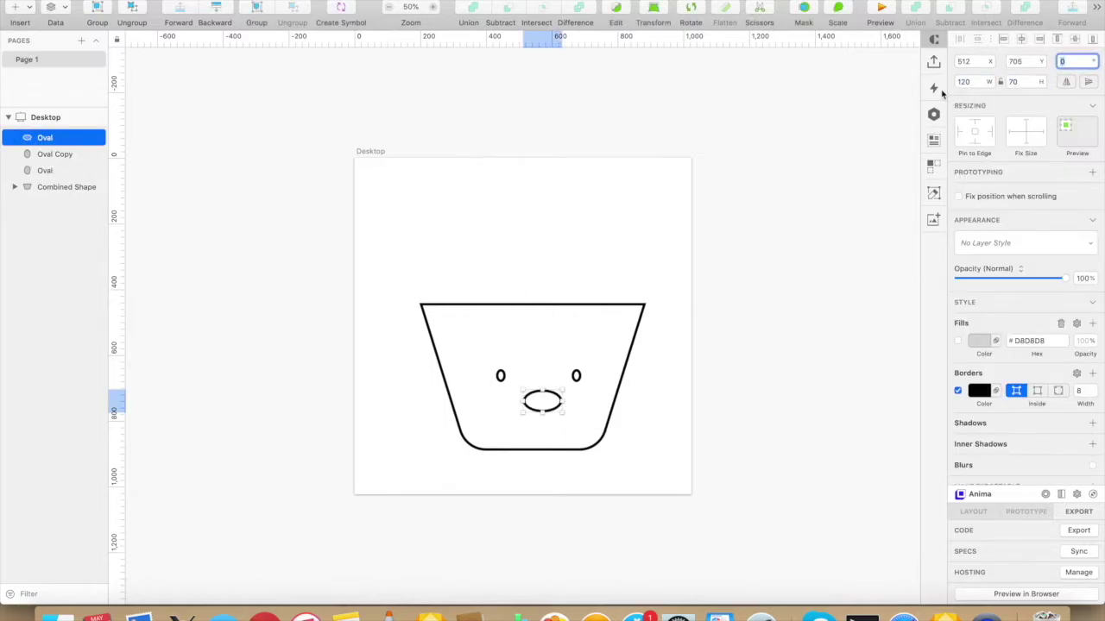
pyautogui.press('Escape')
pyautogui.hotkey('shift', 'Left')
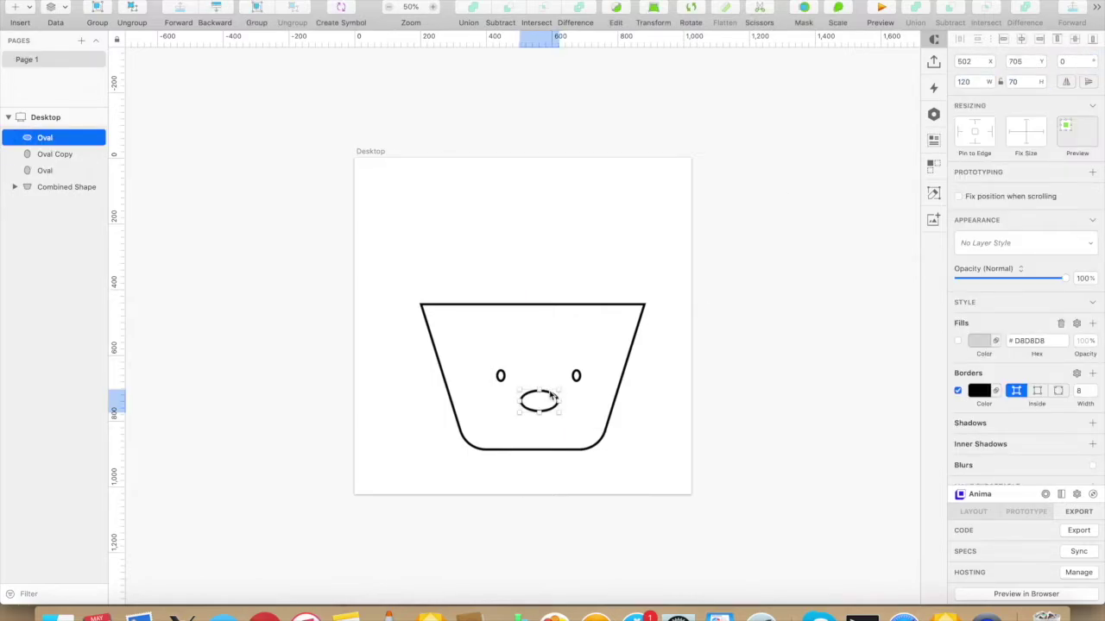
# Step: Edit the mouth oval's points and reshape its upper edge into a flatter curve
pyautogui.press('super+plus')
pyautogui.doubleClick(568, 459)
pyautogui.click(557, 455)
pyautogui.press('BackSpace')
pyautogui.moveTo(599, 496); pyautogui.dragTo(600, 498)
pyautogui.moveTo(517, 490); pyautogui.dragTo(579, 505)
pyautogui.click(754, 478)
pyautogui.click(754, 478)
# Step: Draw a wide oval about 855 px across over the cup's upper edge for the muffin top
pyautogui.press('super+minus')
pyautogui.press('o')
pyautogui.moveTo(397, 257)
pyautogui.mouseDown()
pyautogui.moveTo(431, 300)
pyautogui.moveTo(665, 340)
pyautogui.moveTo(672, 353)
pyautogui.mouseUp()
pyautogui.click(665, 374)
# Step: Draw a closed vector path with four smooth wave crests across the wide oval's lower half, enclosing the area beneath the waves
pyautogui.click(20, 12)
pyautogui.click(39, 41)
pyautogui.click(402, 346)
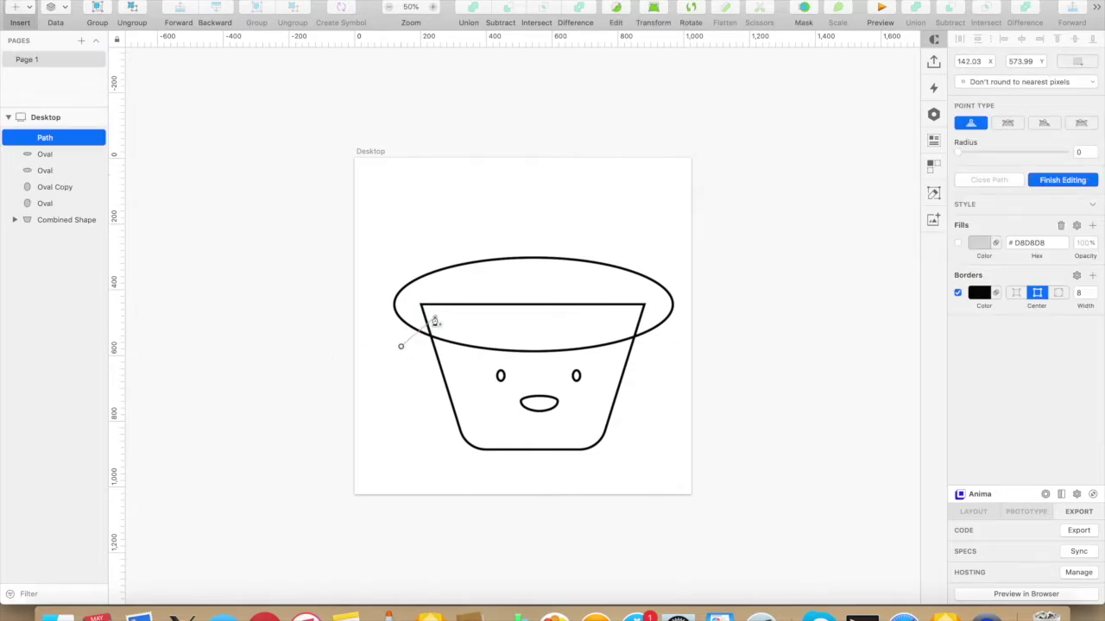
pyautogui.click(436, 314)
pyautogui.click(466, 336)
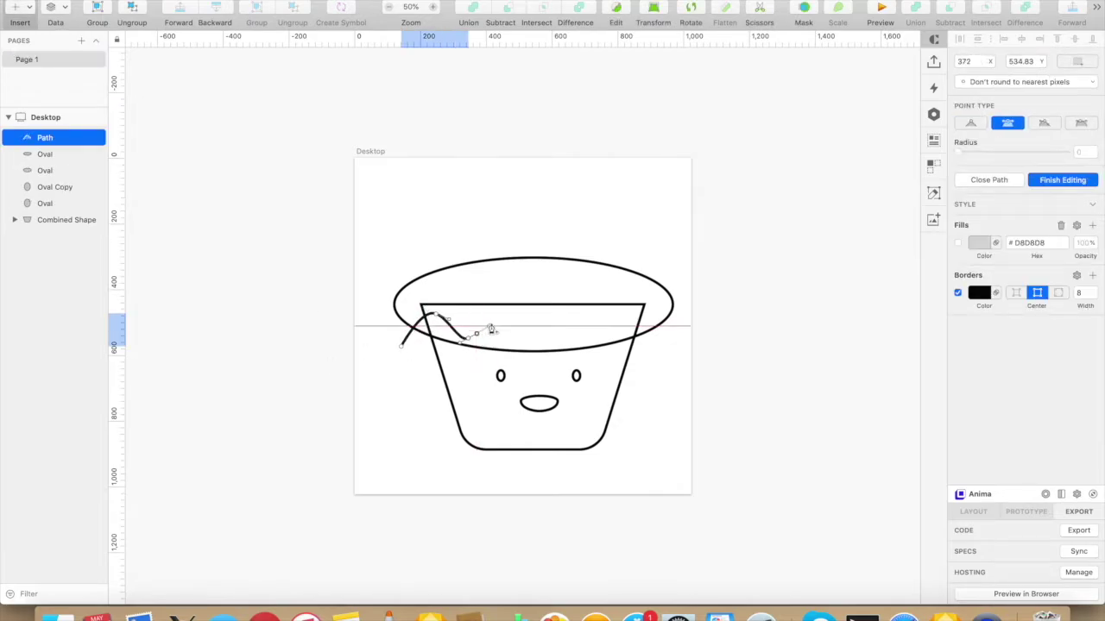
pyautogui.click(504, 314)
pyautogui.click(538, 338)
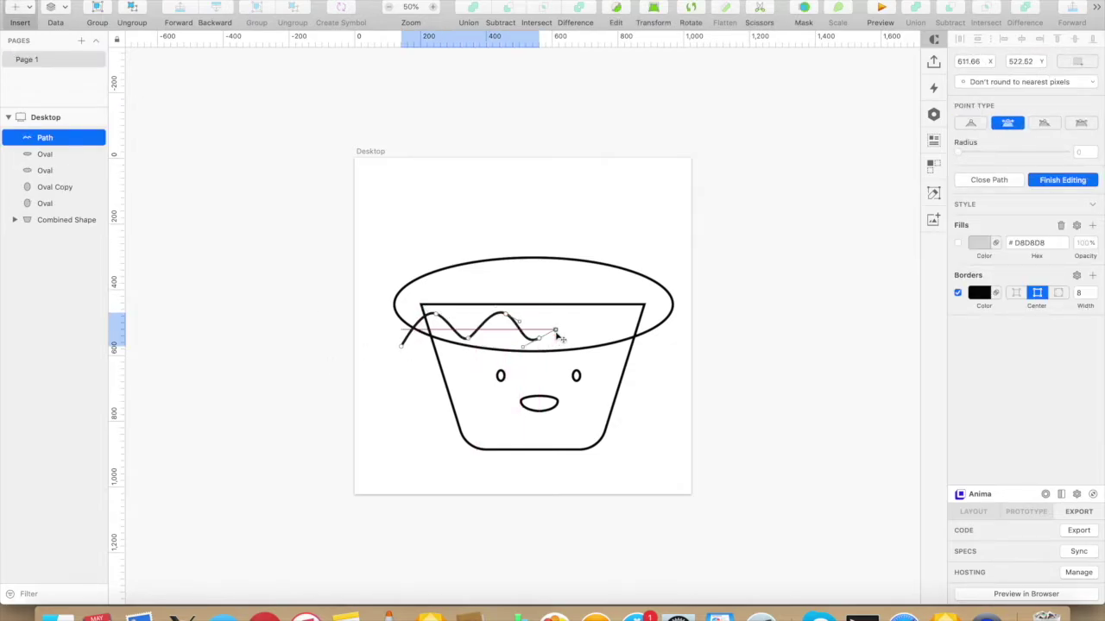
pyautogui.click(576, 314)
pyautogui.click(608, 339)
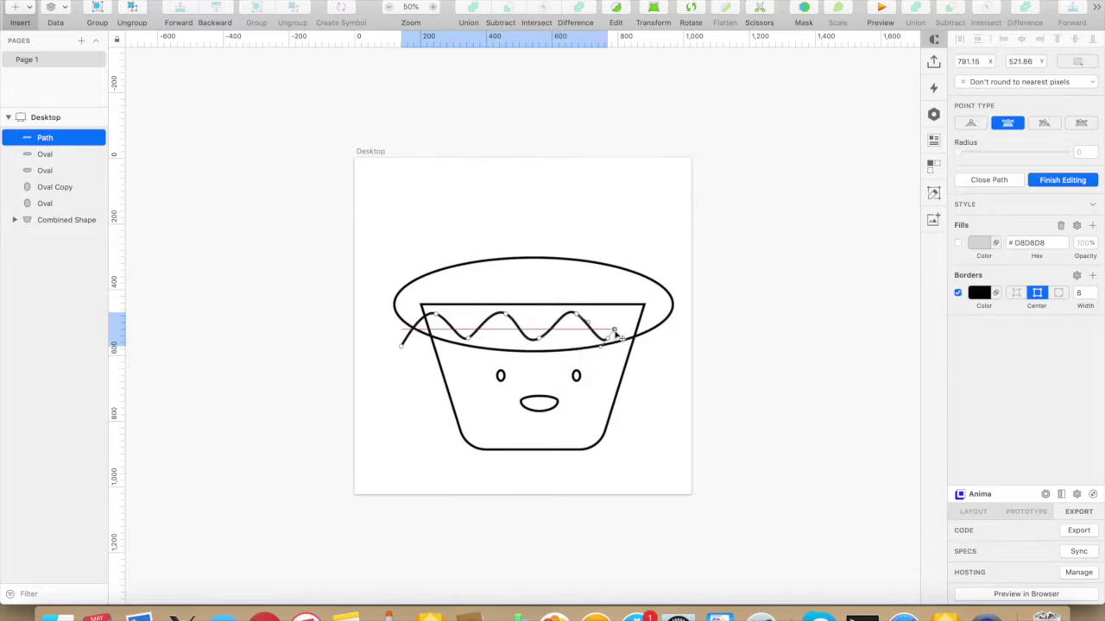
pyautogui.click(643, 314)
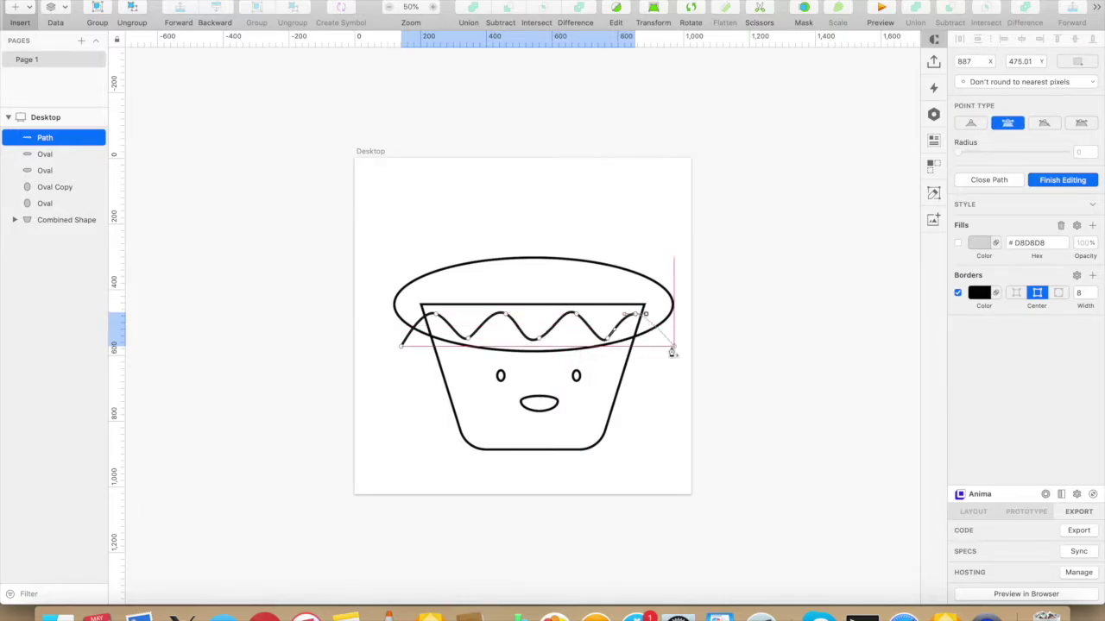
pyautogui.click(673, 347)
pyautogui.click(669, 375)
pyautogui.click(399, 375)
pyautogui.doubleClick(374, 323)
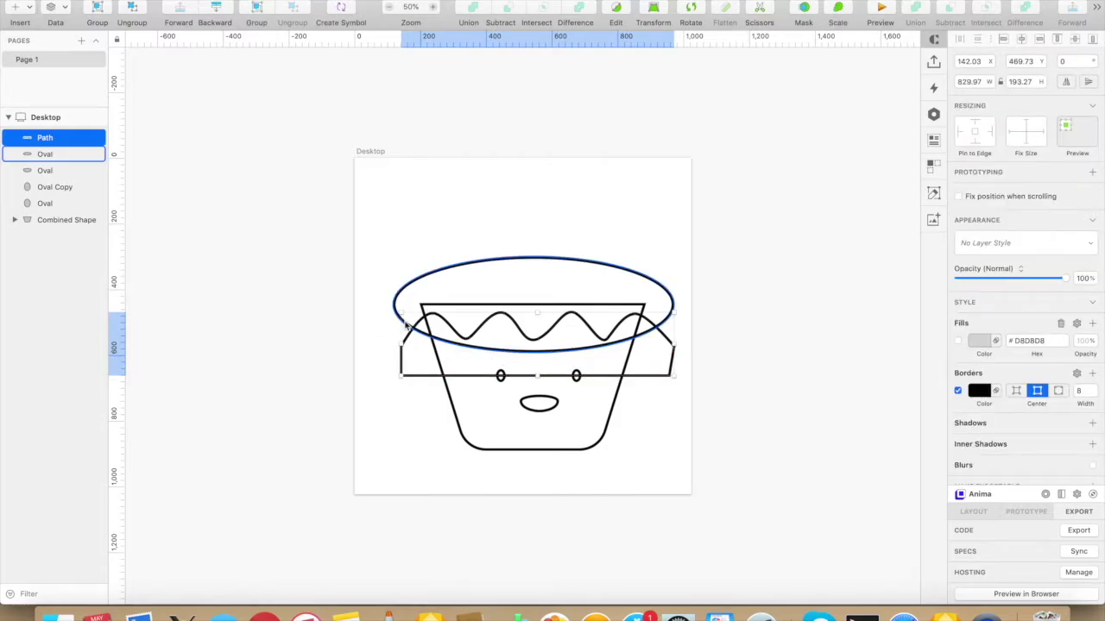
# Step: Subtract the wavy path from the wide oval and move the resulting top slightly down to Y 320
pyautogui.keyDown('shift'); pyautogui.click(404, 321); pyautogui.keyUp('shift')
pyautogui.click(504, 21)
pyautogui.click(673, 368)
pyautogui.moveTo(601, 264); pyautogui.dragTo(601, 272)
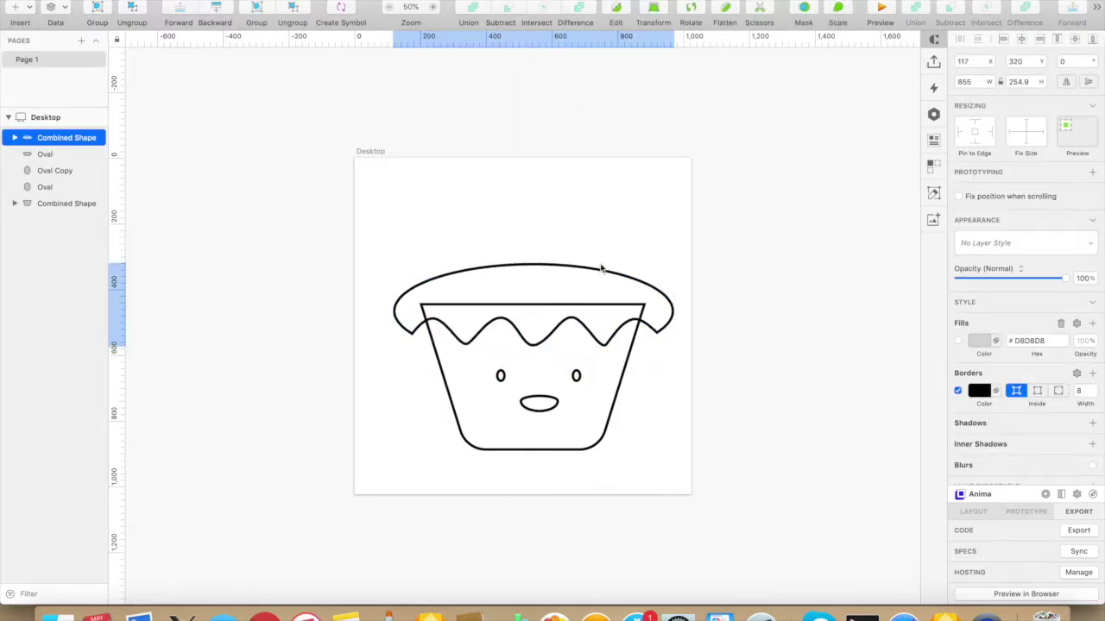
# Step: Edit the muffin top's points and curve the oval's outline at both lower outer ends
pyautogui.doubleClick(604, 347)
pyautogui.doubleClick(604, 348)
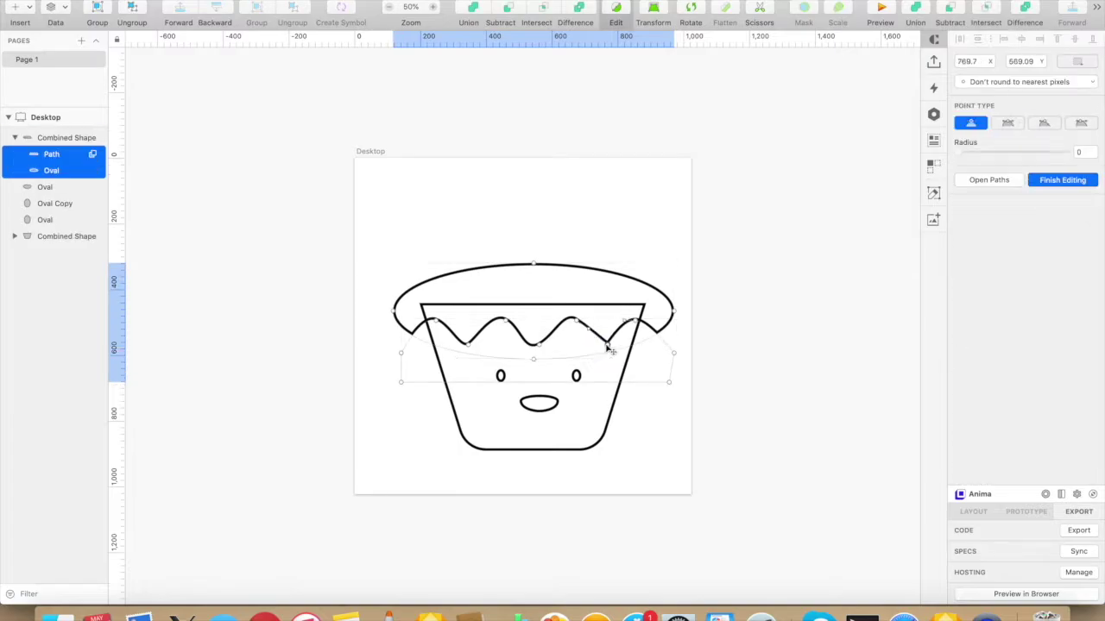
pyautogui.click(660, 333)
pyautogui.doubleClick(661, 332)
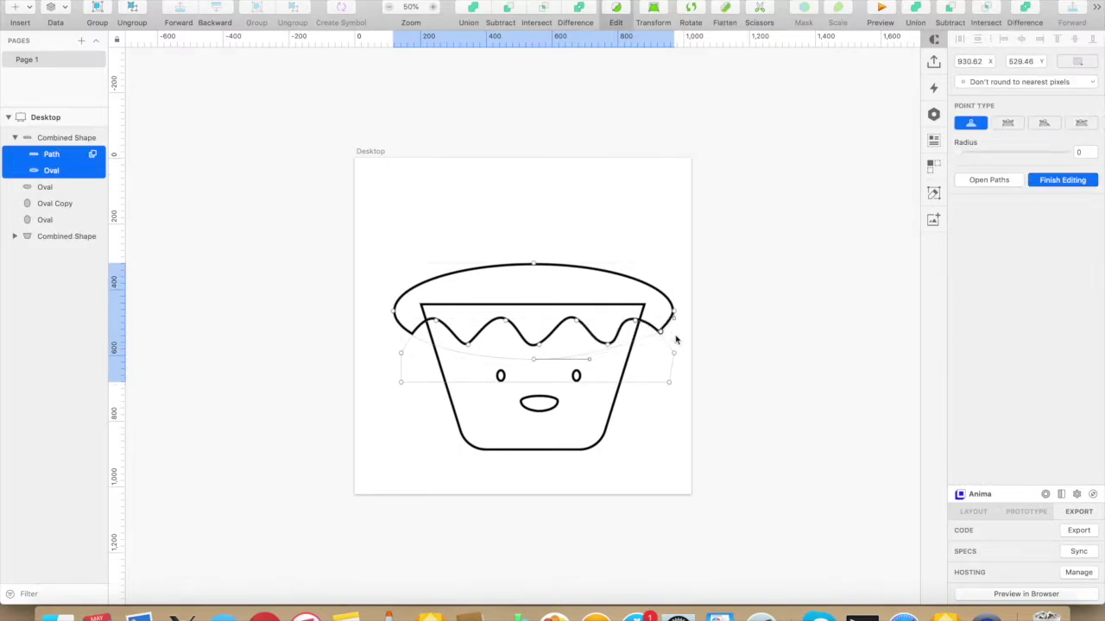
pyautogui.doubleClick(661, 332)
pyautogui.moveTo(678, 325)
pyautogui.mouseDown()
pyautogui.moveTo(680, 336)
pyautogui.moveTo(673, 326)
pyautogui.mouseUp()
pyautogui.click(412, 334)
pyautogui.moveTo(433, 349); pyautogui.dragTo(394, 327)
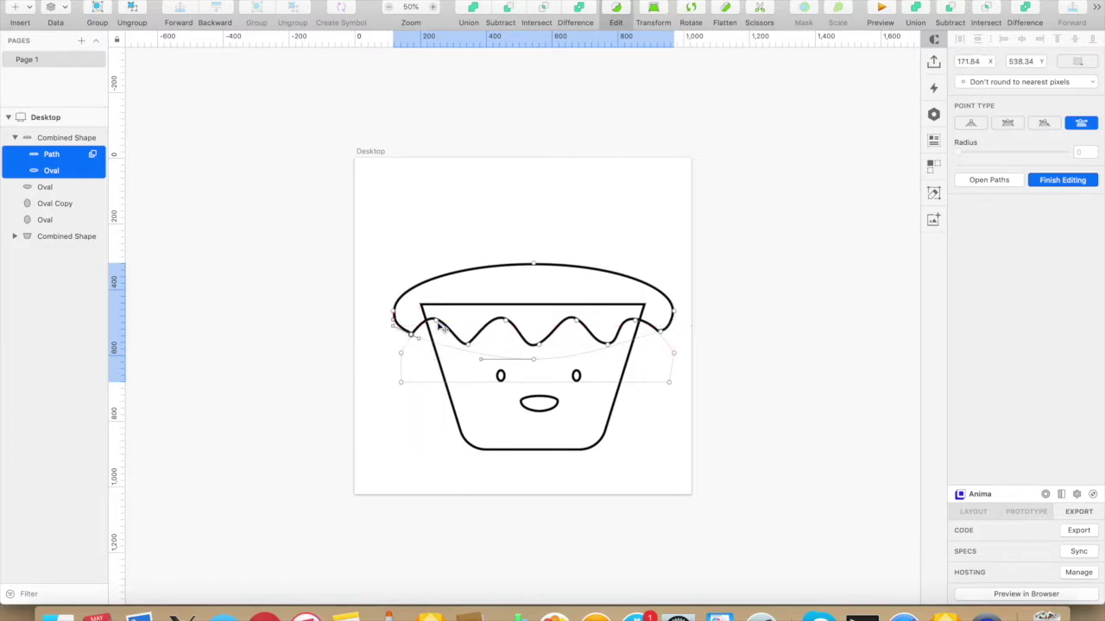
# Step: Smooth the points along the muffin top's wavy lower edge with mirrored curve handles
pyautogui.doubleClick(437, 321)
pyautogui.doubleClick(437, 321)
pyautogui.doubleClick(507, 321)
pyautogui.doubleClick(507, 322)
pyautogui.doubleClick(538, 345)
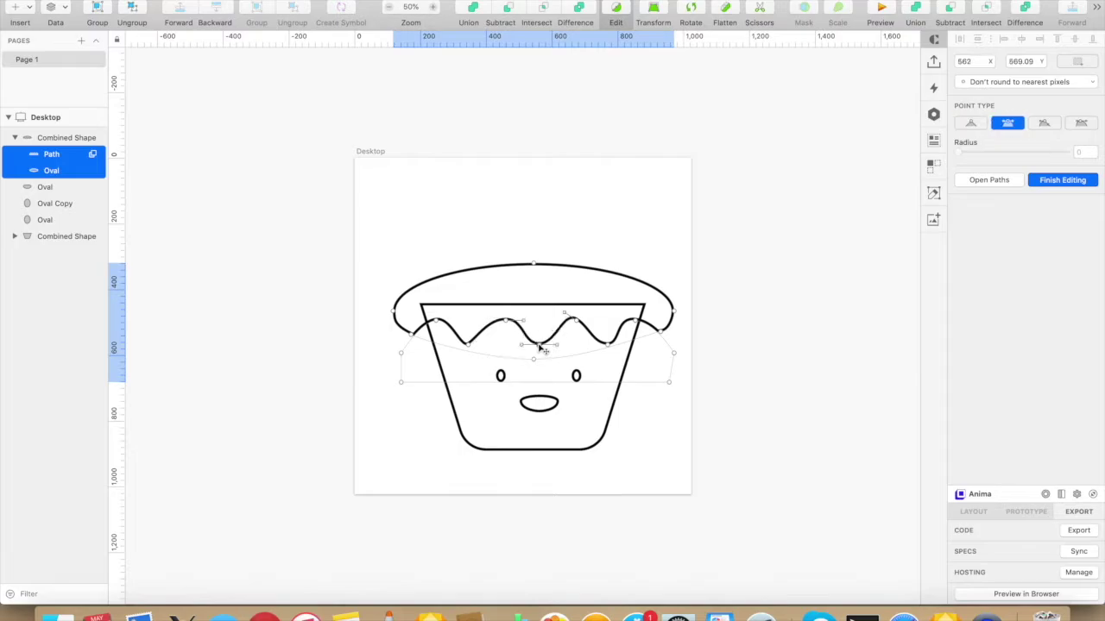
pyautogui.doubleClick(576, 321)
pyautogui.doubleClick(609, 345)
pyautogui.doubleClick(608, 345)
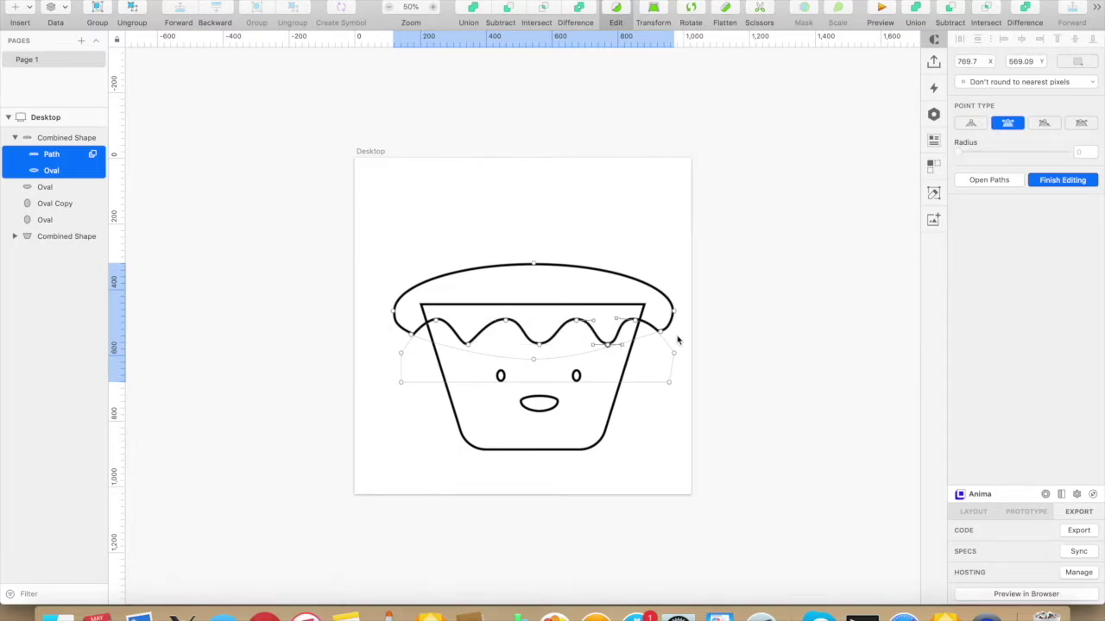
# Step: Adjust the curve handles at the muffin top's left and right ends to reshape both outer sides
pyautogui.doubleClick(688, 349)
pyautogui.click(696, 360)
pyautogui.doubleClick(416, 334)
pyautogui.click(414, 344)
pyautogui.doubleClick(416, 334)
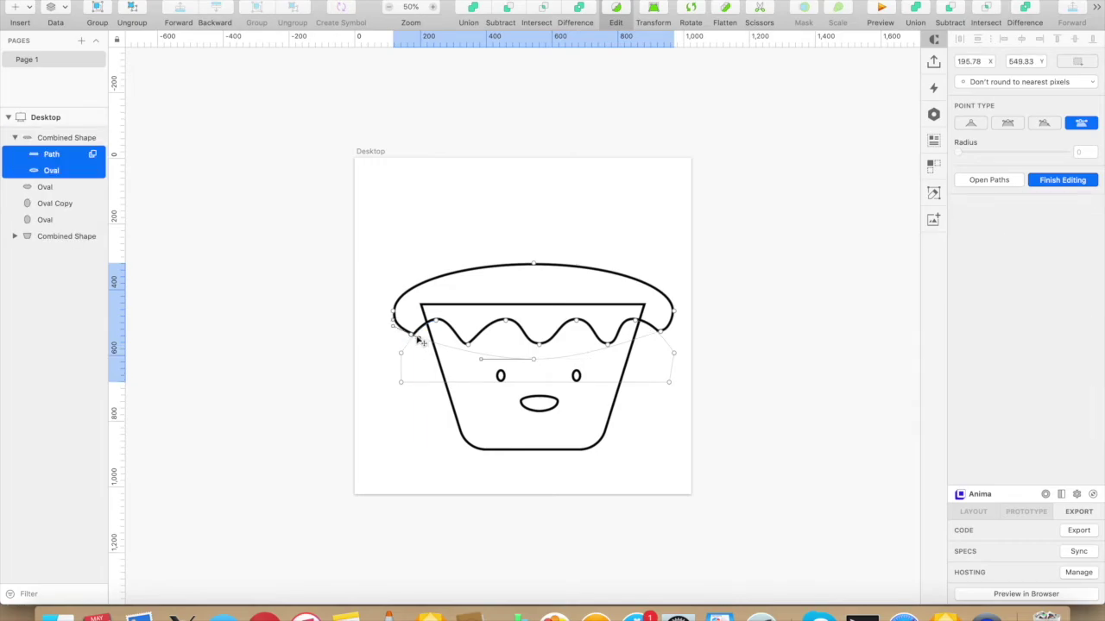
pyautogui.moveTo(397, 287); pyautogui.dragTo(394, 285)
pyautogui.click(674, 311)
pyautogui.moveTo(674, 288); pyautogui.dragTo(674, 283)
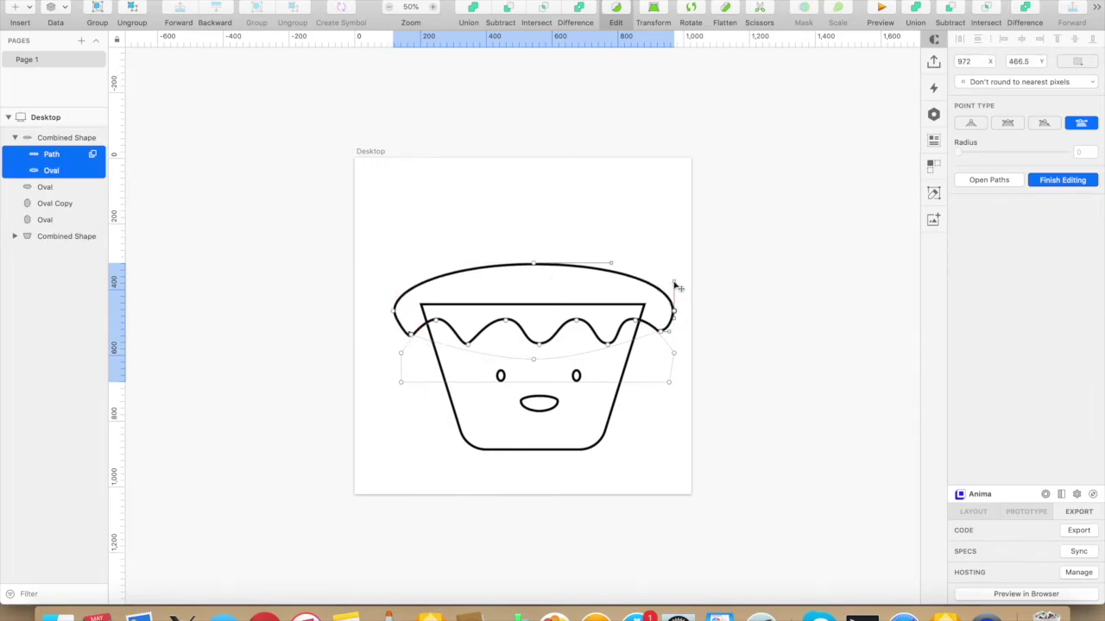
# Step: Raise the muffin top's highest point to about Y 293 and reshape its lower left tip
pyautogui.moveTo(534, 265); pyautogui.dragTo(534, 256)
pyautogui.click(653, 230)
pyautogui.click(653, 231)
pyautogui.click(410, 336)
pyautogui.doubleClick(411, 339)
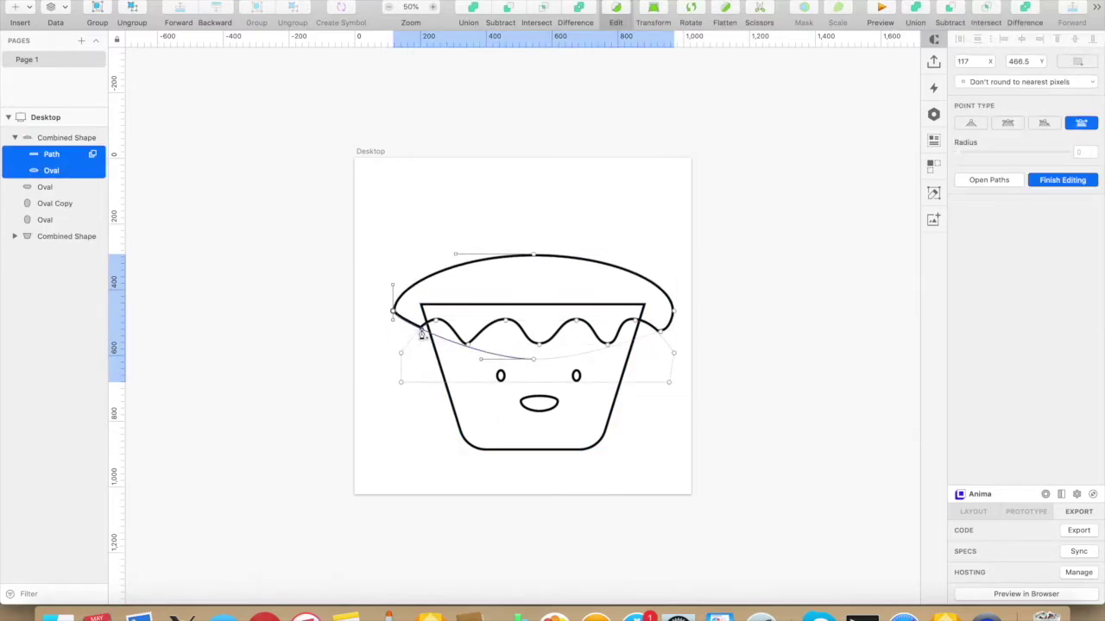
pyautogui.doubleClick(415, 338)
pyautogui.press('Escape')
pyautogui.press('Escape')
pyautogui.press('Escape')
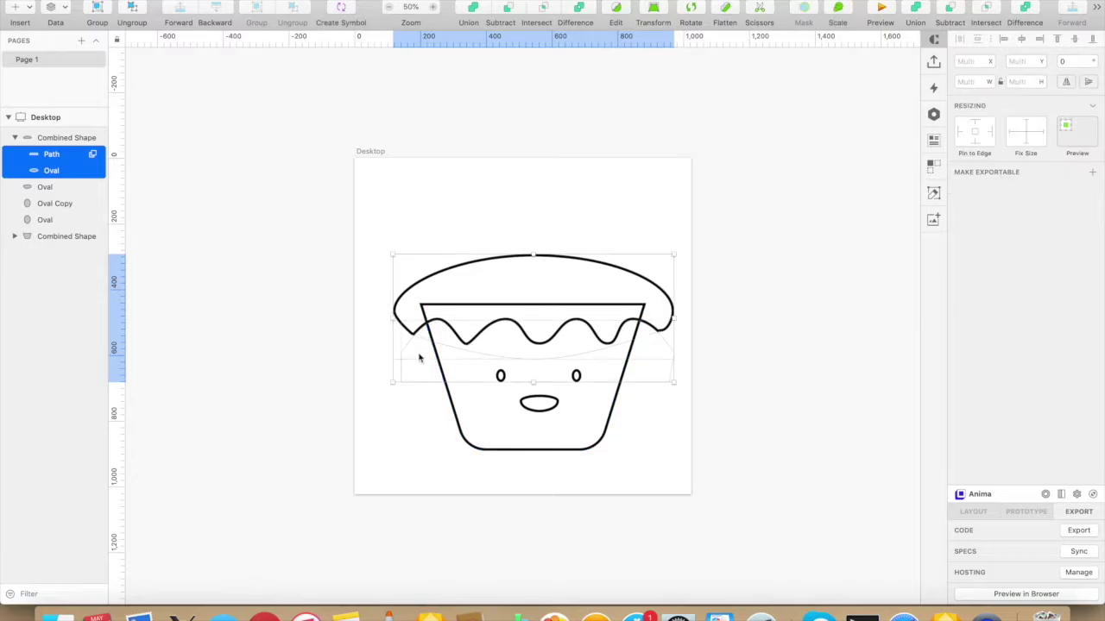
pyautogui.click(512, 254)
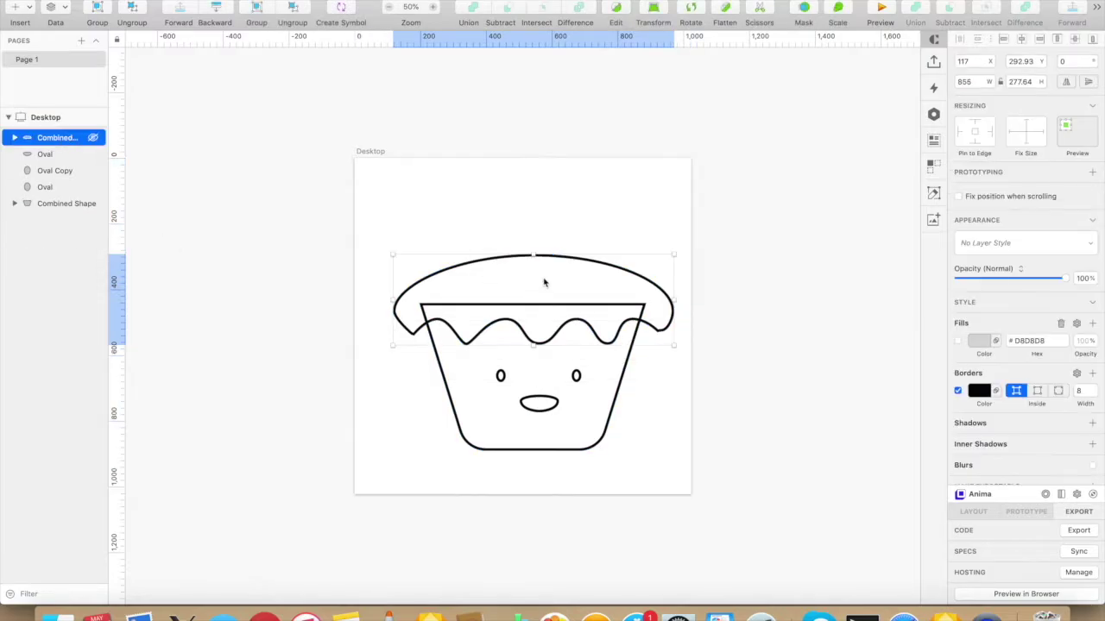
pyautogui.doubleClick(475, 350)
pyautogui.press('Escape')
pyautogui.press('Escape')
pyautogui.press('Escape')
pyautogui.press('Escape')
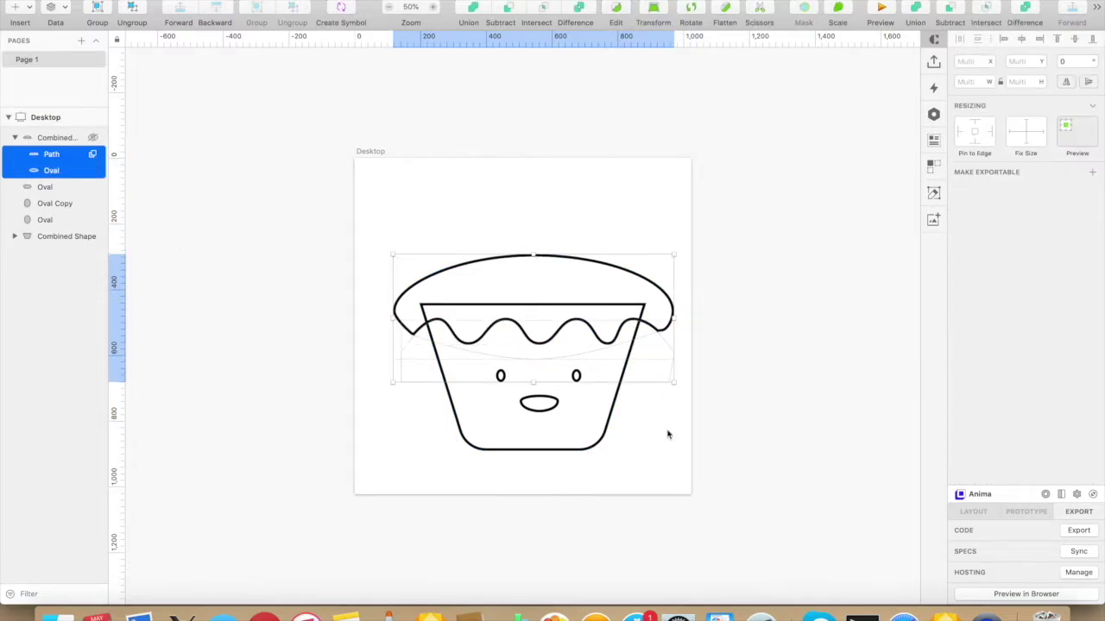
# Step: Draw a closed, peaked vector path with curved sides as a cream swirl above the muffin top
pyautogui.press('v')
pyautogui.click(531, 200)
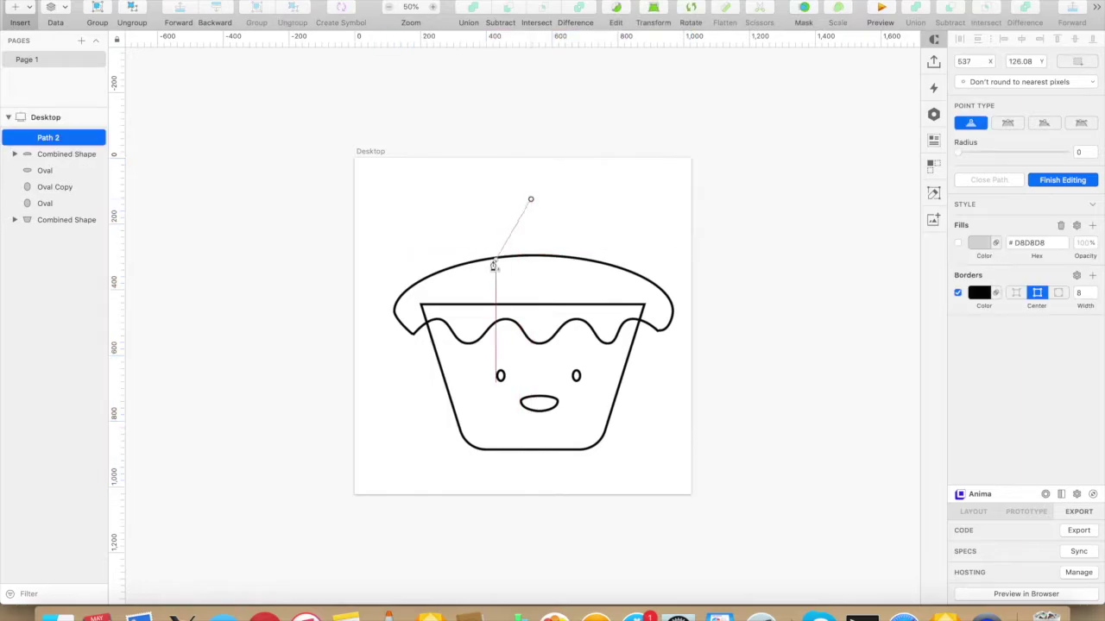
pyautogui.moveTo(477, 267); pyautogui.dragTo(489, 271)
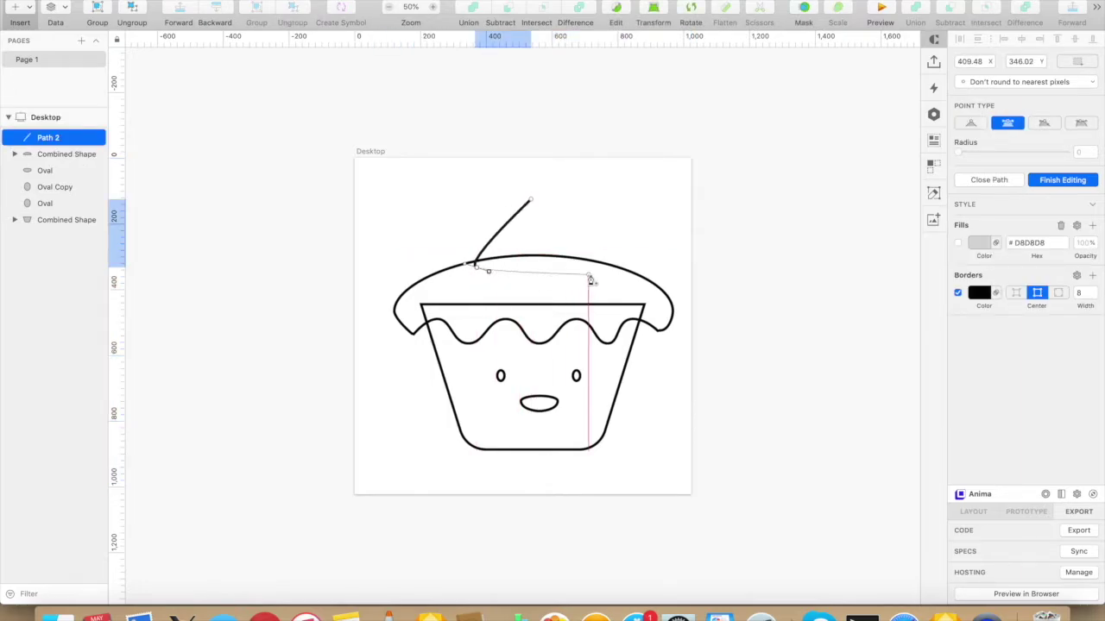
pyautogui.moveTo(588, 274); pyautogui.dragTo(593, 268)
pyautogui.moveTo(530, 200); pyautogui.dragTo(558, 224)
pyautogui.moveTo(503, 197); pyautogui.dragTo(509, 234)
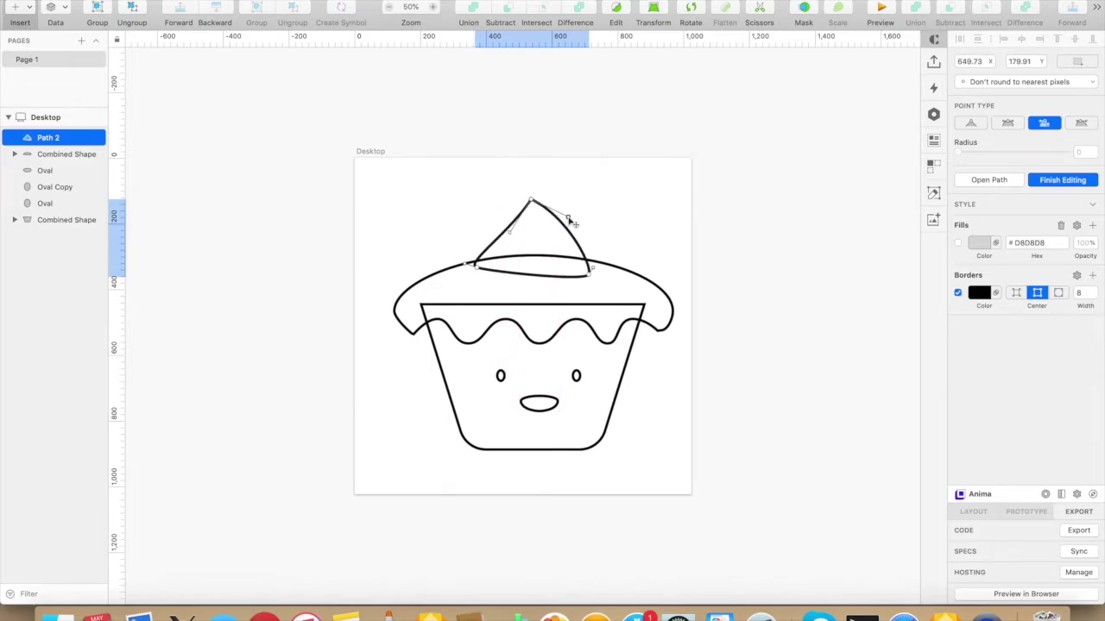
# Step: Raise the cream swirl, set its lower corners on the muffin top's edge and curve its base between them
pyautogui.moveTo(533, 200); pyautogui.dragTo(533, 193)
pyautogui.click(590, 275)
pyautogui.moveTo(593, 267); pyautogui.dragTo(601, 261)
pyautogui.click(477, 268)
pyautogui.moveTo(488, 271)
pyautogui.mouseDown()
pyautogui.moveTo(481, 285)
pyautogui.moveTo(480, 264)
pyautogui.mouseUp()
pyautogui.moveTo(590, 275); pyautogui.dragTo(535, 267)
pyautogui.click(534, 267)
# Step: Raise the cream swirl's tip to about Y 76 and refine the curves on both sides of it
pyautogui.moveTo(533, 194); pyautogui.dragTo(511, 231)
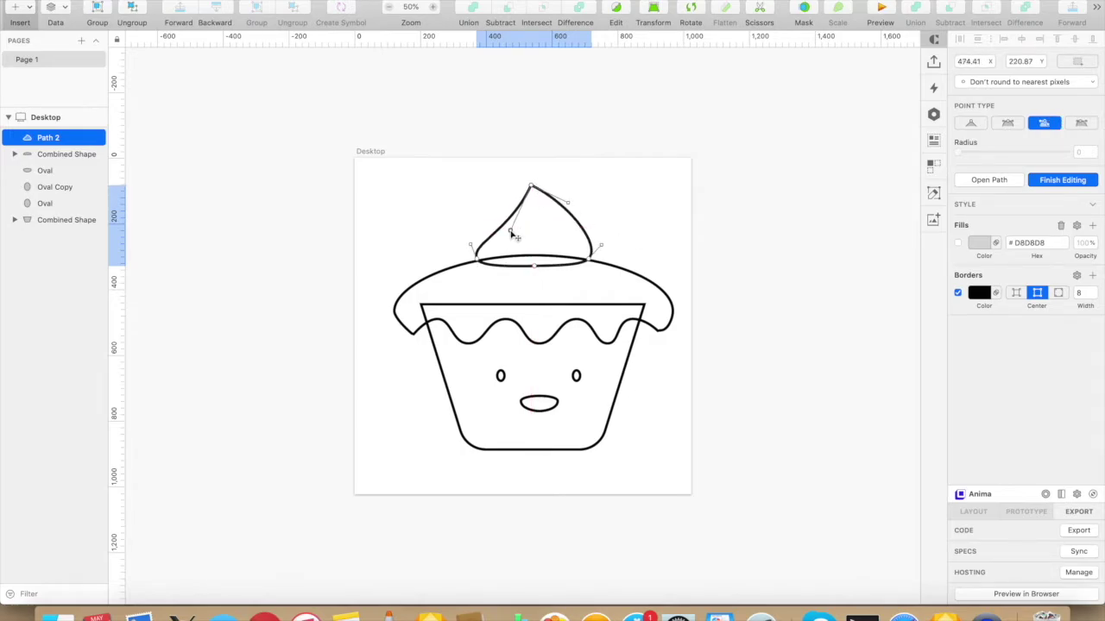
pyautogui.moveTo(569, 202); pyautogui.dragTo(572, 199)
pyautogui.doubleClick(622, 206)
pyautogui.doubleClick(533, 189)
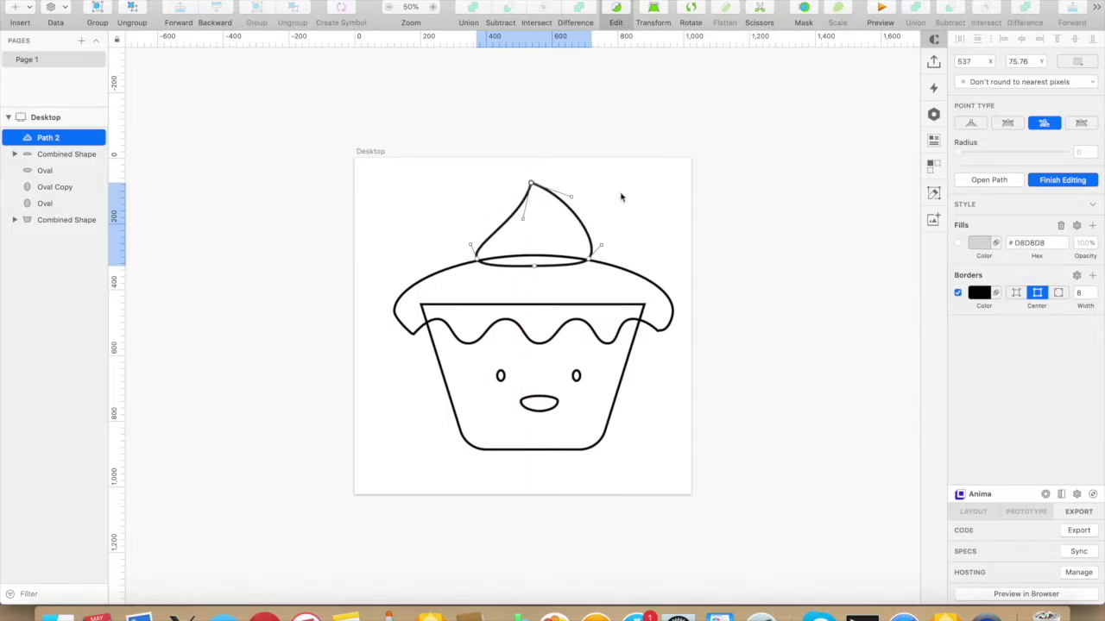
pyautogui.click(639, 210)
# Step: Draw a 35 by 100 rectangle beneath the cup as a leg
pyautogui.press('r')
pyautogui.moveTo(510, 450); pyautogui.dragTo(519, 480)
pyautogui.write('35')
pyautogui.press('Tab')
pyautogui.write('100')
pyautogui.press('Tab')
# Step: Slant the leg by shifting its two bottom points to the right and curve its lower end
pyautogui.click(616, 12)
pyautogui.write('0')
pyautogui.press('Tab')
pyautogui.click(510, 484)
pyautogui.keyDown('shift'); pyautogui.click(523, 484); pyautogui.keyUp('shift')
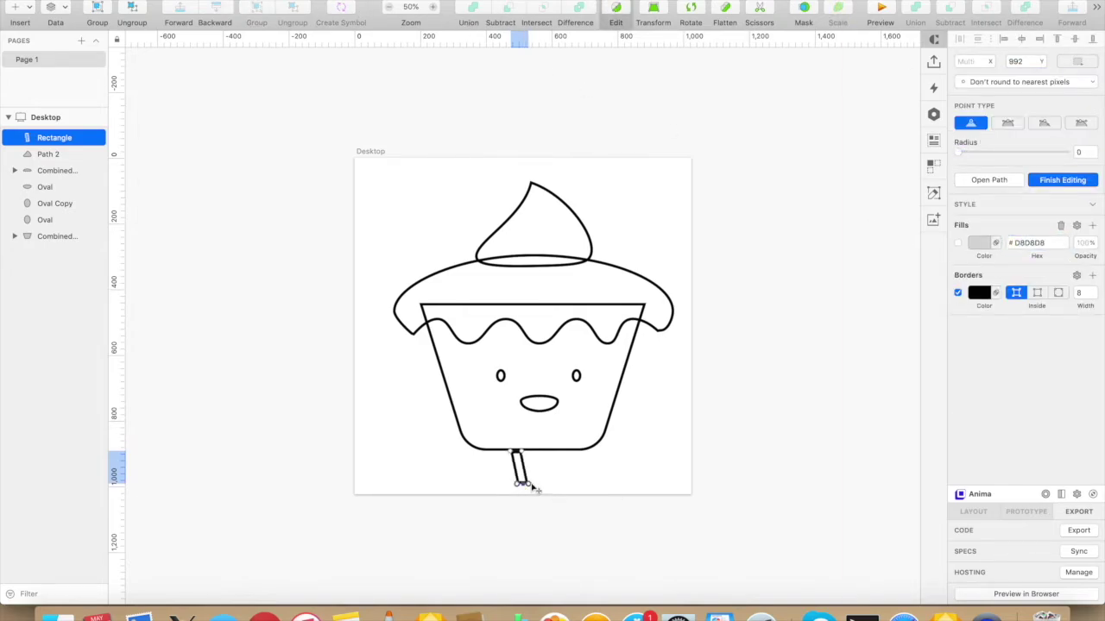
pyautogui.doubleClick(529, 484)
pyautogui.moveTo(528, 484); pyautogui.dragTo(532, 489)
pyautogui.doubleClick(517, 484)
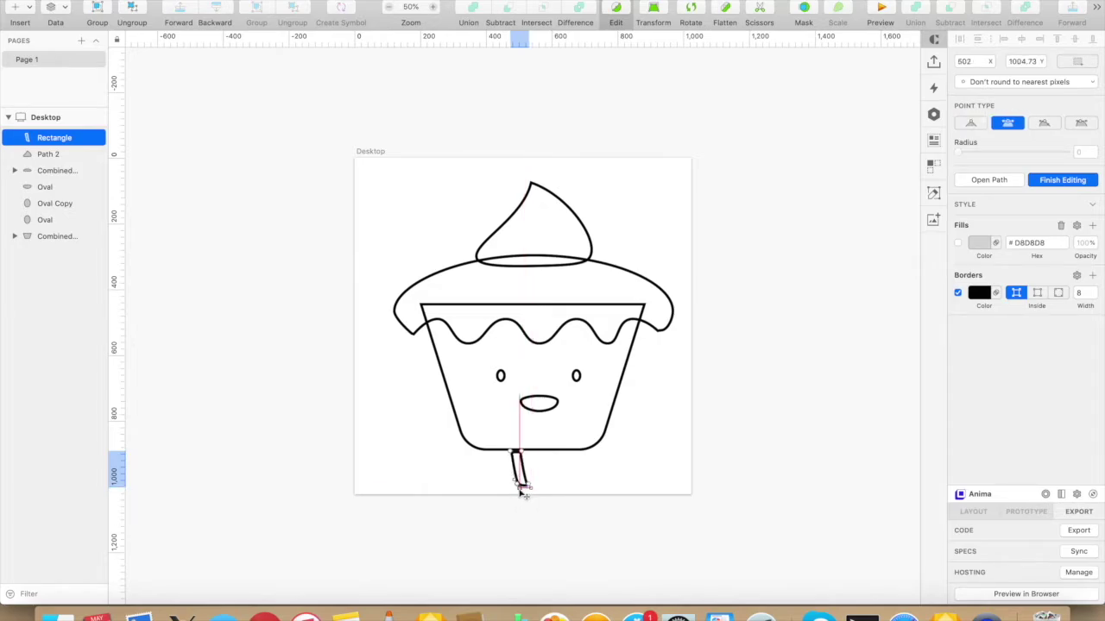
pyautogui.press('Escape')
# Step: Round the leg's corners with radius 10 and bend its lower end with a curved bottom right point
pyautogui.click(579, 487)
pyautogui.click(517, 453)
pyautogui.press('Return')
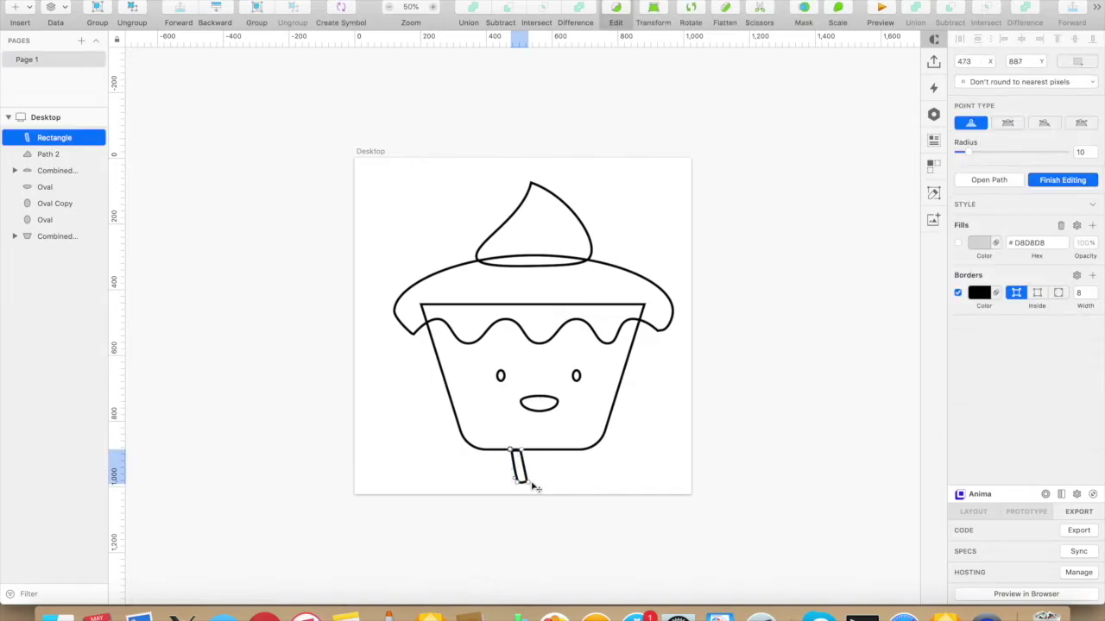
pyautogui.doubleClick(527, 483)
pyautogui.moveTo(529, 478); pyautogui.dragTo(533, 491)
pyautogui.click(567, 482)
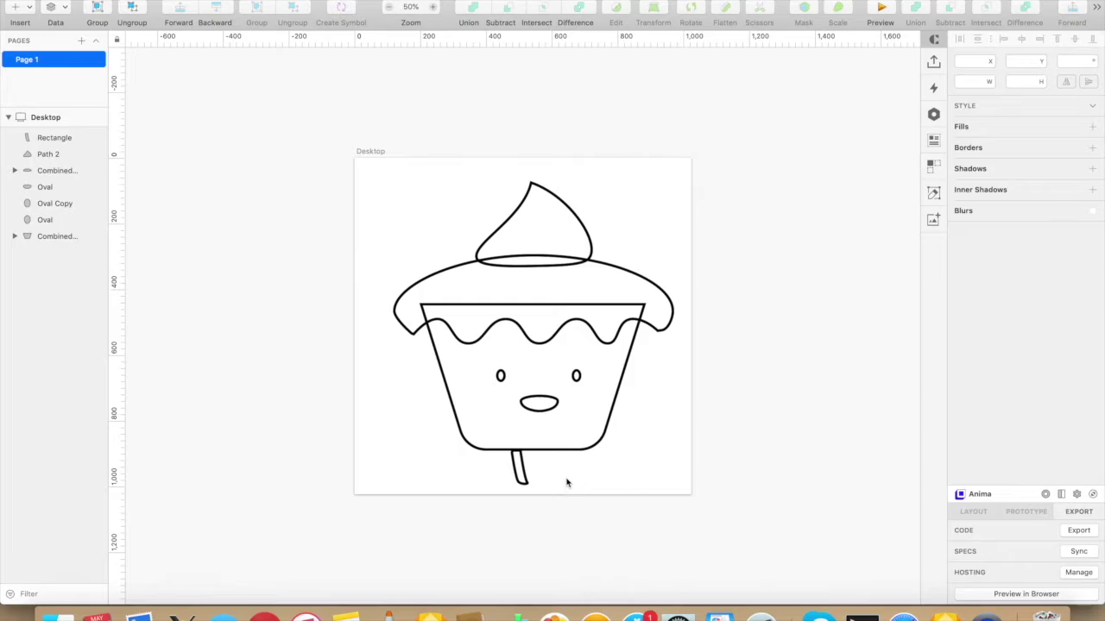
# Step: Add an oval about 87 by 43 at the leg's lower end as a foot
pyautogui.click(20, 10)
pyautogui.moveTo(39, 28)
pyautogui.click(181, 41)
pyautogui.moveTo(510, 477); pyautogui.dragTo(541, 493)
# Step: Select all of the character's layers and move them up on the artboard
pyautogui.keyDown('shift'); pyautogui.click(65, 253); pyautogui.keyUp('shift')
pyautogui.hotkey('shift', 'Up')
pyautogui.hotkey('shift', 'Up')
pyautogui.hotkey('shift', 'Up')
pyautogui.hotkey('shift', 'Up')
pyautogui.hotkey('shift', 'Up')
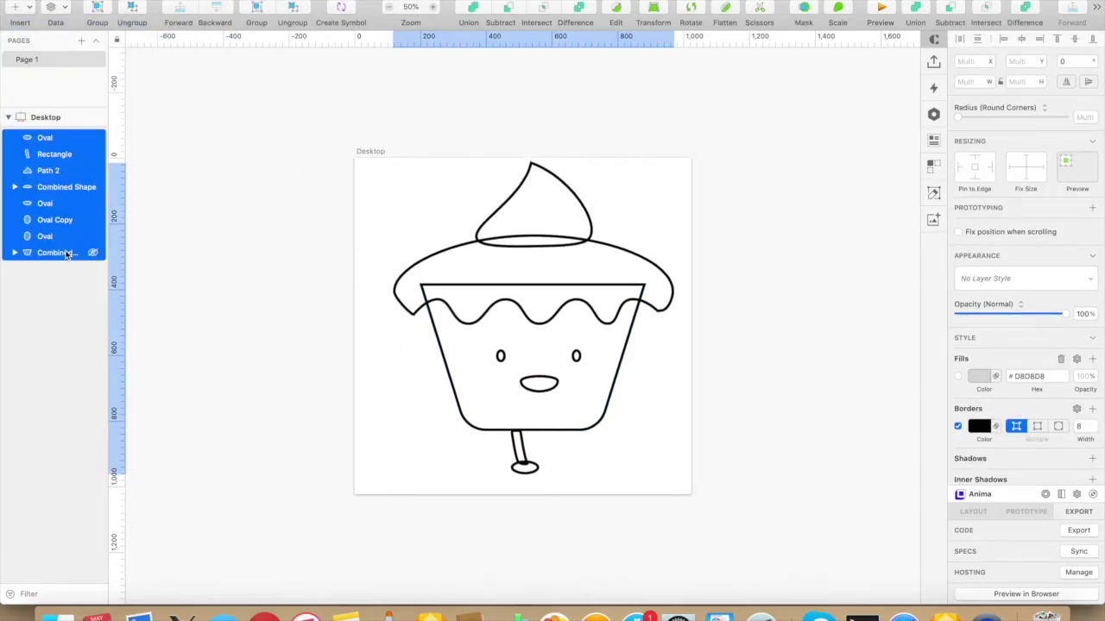
# Step: Edit the foot oval's points to give it a flatter shoe shape with a blunt right end
pyautogui.click(525, 467)
pyautogui.press('super+equal')
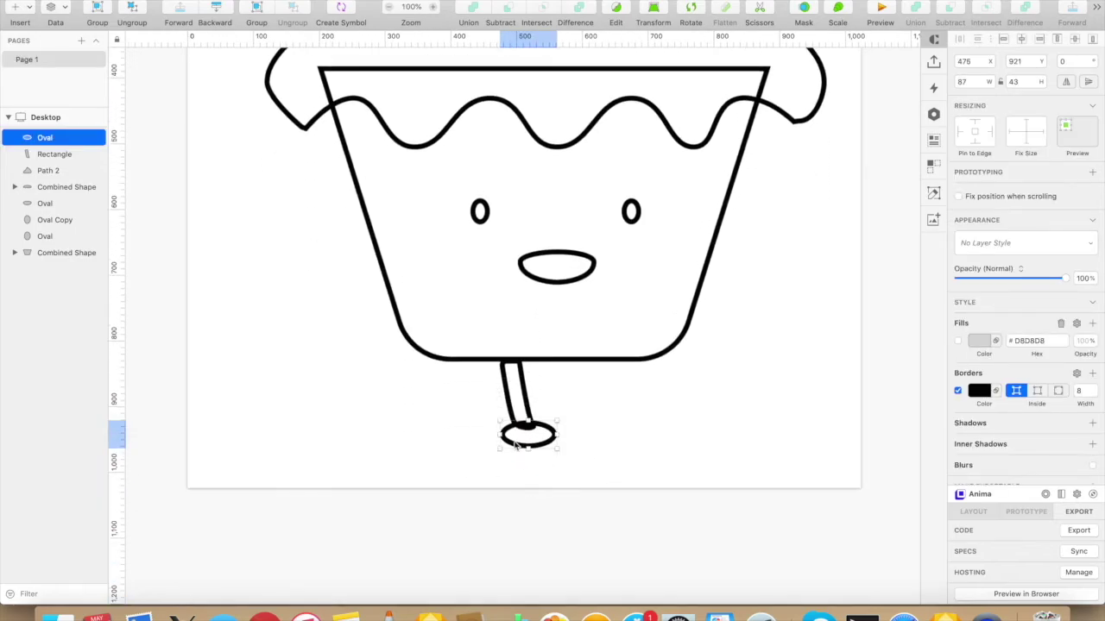
pyautogui.doubleClick(529, 423)
pyautogui.moveTo(529, 419); pyautogui.dragTo(532, 428)
pyautogui.press('super+z')
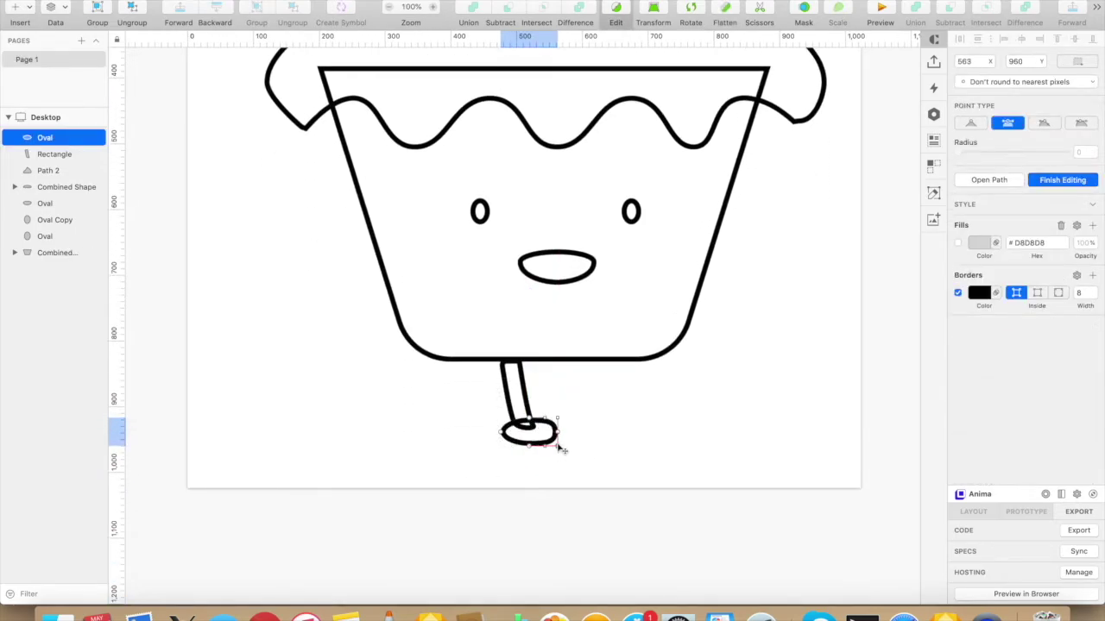
pyautogui.moveTo(546, 449); pyautogui.dragTo(552, 449)
pyautogui.click(612, 434)
pyautogui.click(612, 435)
pyautogui.click(527, 410)
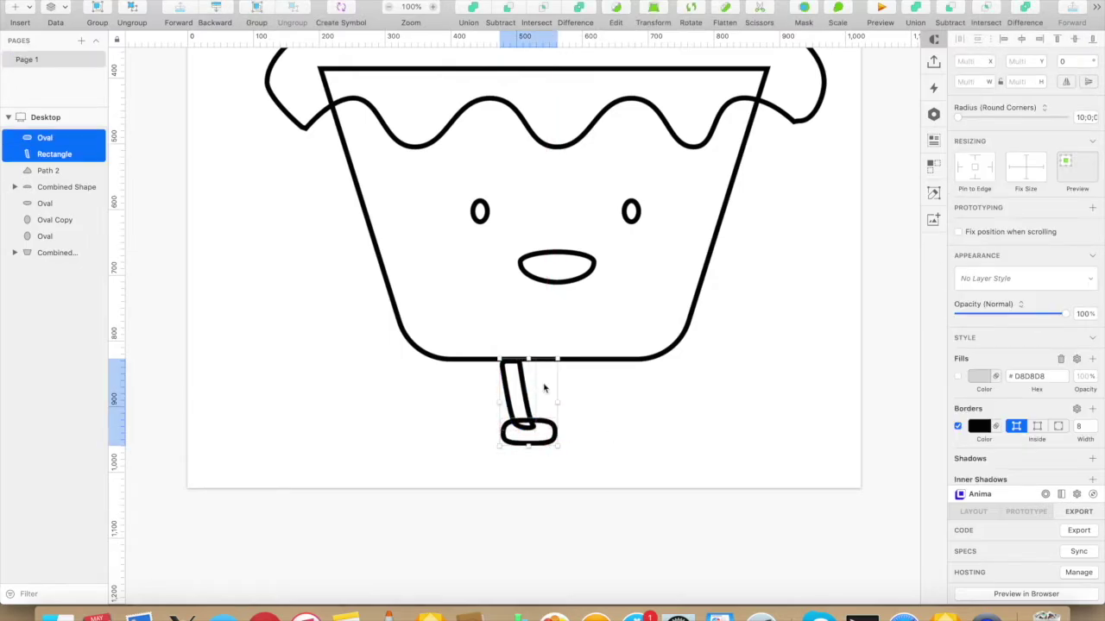
pyautogui.doubleClick(535, 421)
pyautogui.moveTo(540, 432); pyautogui.dragTo(541, 429)
pyautogui.click(580, 412)
pyautogui.click(580, 412)
# Step: Duplicate the leg and foot together and move the copies 150 px to the right
pyautogui.click(528, 413)
pyautogui.keyDown('shift'); pyautogui.click(548, 423); pyautogui.keyUp('shift')
pyautogui.press('super+d')
pyautogui.hotkey('shift', 'Right')
pyautogui.hotkey('shift', 'Right')
pyautogui.hotkey('shift', 'Right')
pyautogui.hotkey('shift', 'Right')
pyautogui.hotkey('shift', 'Right')
pyautogui.hotkey('shift', 'Right')
pyautogui.hotkey('shift', 'Right')
pyautogui.hotkey('shift', 'Right')
pyautogui.hotkey('shift', 'Right')
pyautogui.hotkey('shift', 'Right')
pyautogui.hotkey('shift', 'Right')
pyautogui.hotkey('shift', 'Right')
pyautogui.hotkey('shift', 'Right')
pyautogui.hotkey('shift', 'Right')
pyautogui.hotkey('shift', 'Right')
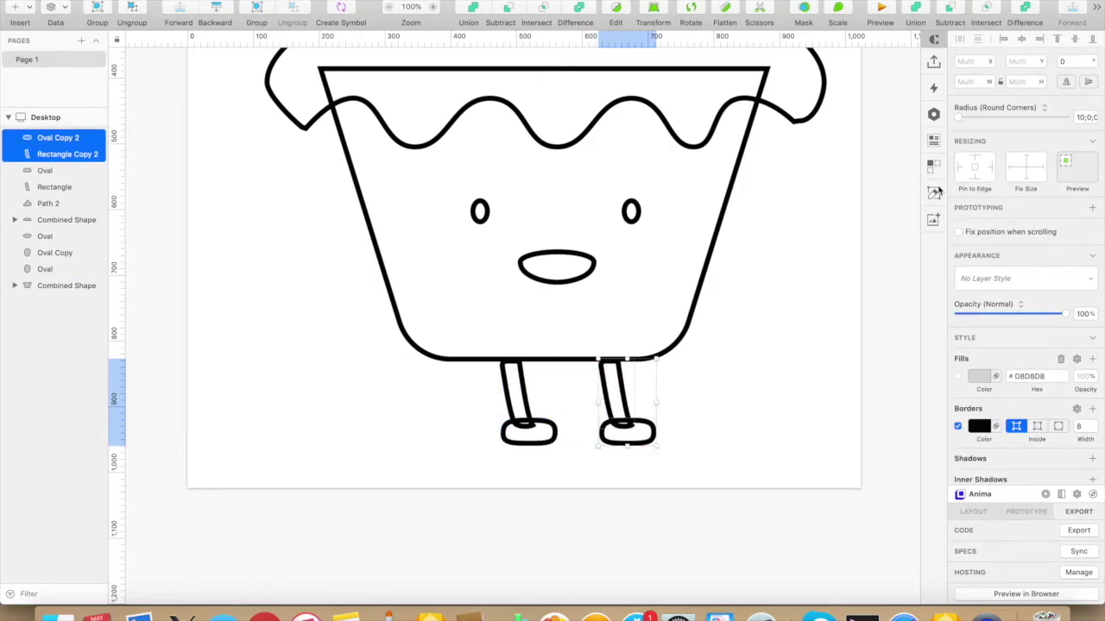
# Step: Try flipping the copied leg and foot together, horizontally and vertically
pyautogui.click(708, 438)
pyautogui.click(624, 388)
pyautogui.keyDown('shift'); pyautogui.click(649, 424); pyautogui.keyUp('shift')
pyautogui.click(1068, 83)
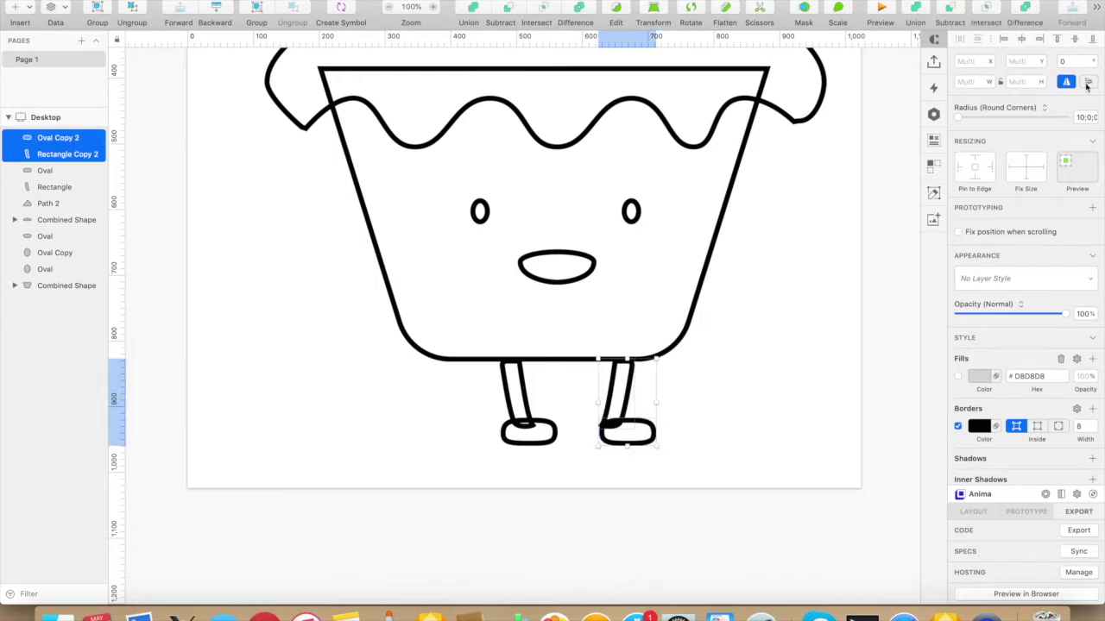
pyautogui.press('super+z')
pyautogui.click(1086, 85)
pyautogui.press('super+z')
pyautogui.click(787, 314)
# Step: Flip only the copied leg both vertically and horizontally
pyautogui.click(655, 429)
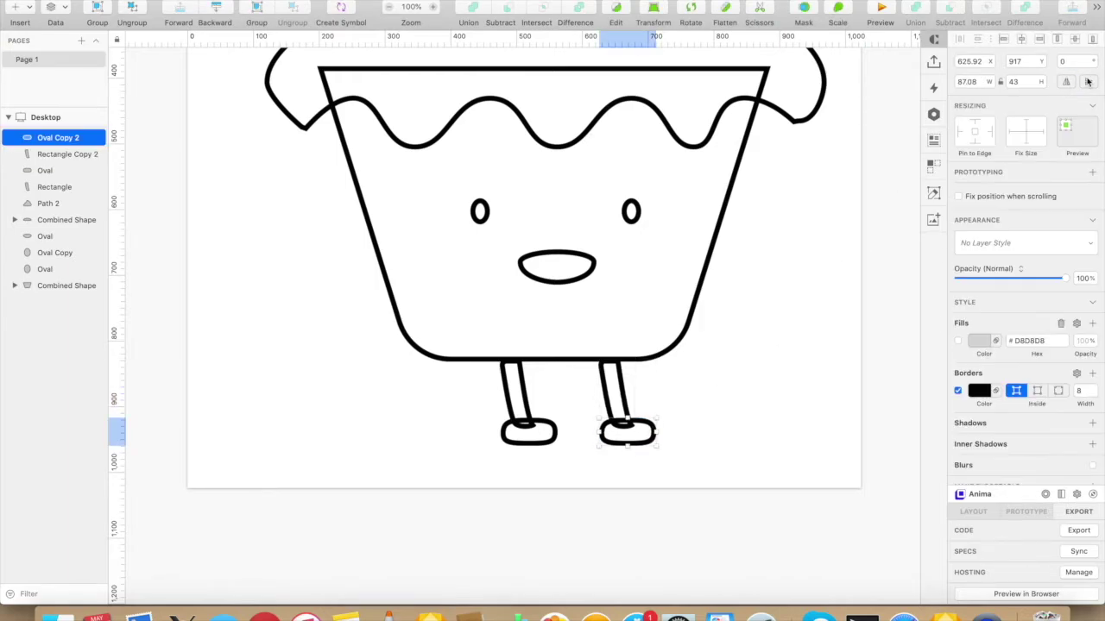
pyautogui.click(612, 383)
pyautogui.click(1088, 83)
pyautogui.click(1067, 83)
pyautogui.click(644, 389)
pyautogui.click(626, 381)
pyautogui.click(691, 401)
# Step: Draw an open vector path for an arm and four-fingered hand, starting and ending on the cup's left side
pyautogui.click(19, 13)
pyautogui.click(43, 37)
pyautogui.click(362, 207)
pyautogui.moveTo(311, 241)
pyautogui.mouseDown()
pyautogui.moveTo(294, 260)
pyautogui.moveTo(298, 251)
pyautogui.mouseUp()
pyautogui.click(293, 268)
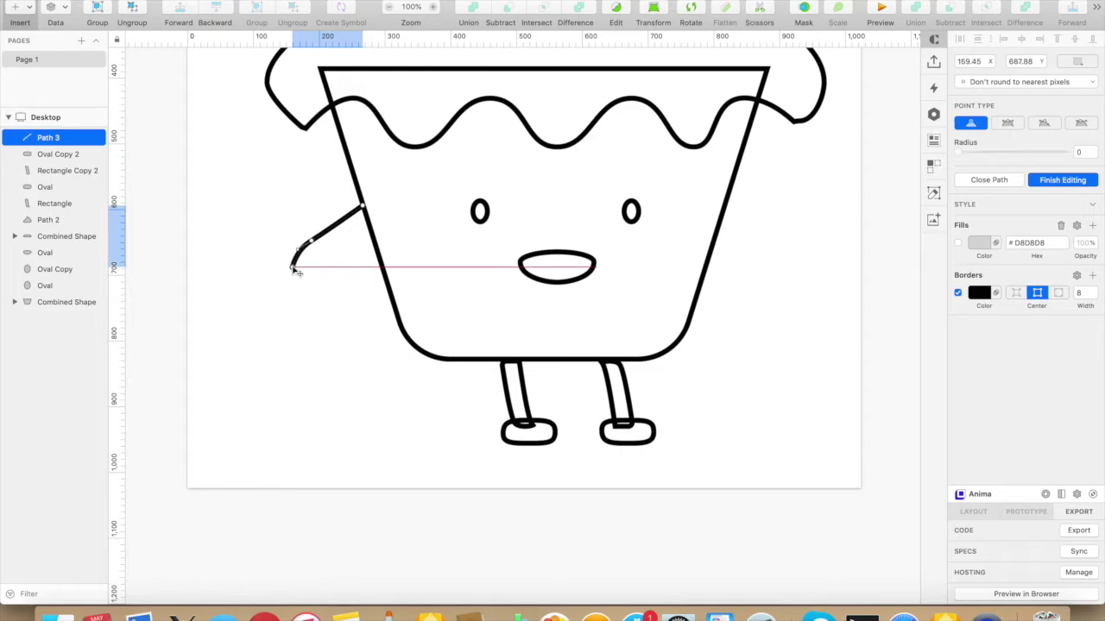
pyautogui.click(310, 260)
pyautogui.click(311, 294)
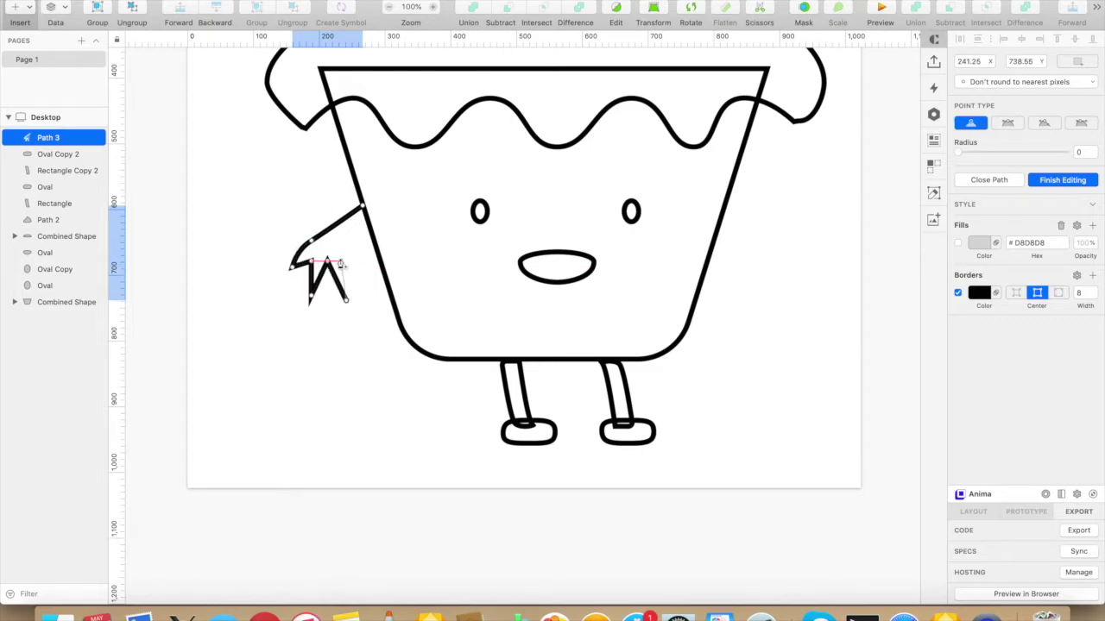
pyautogui.click(352, 242)
pyautogui.click(367, 214)
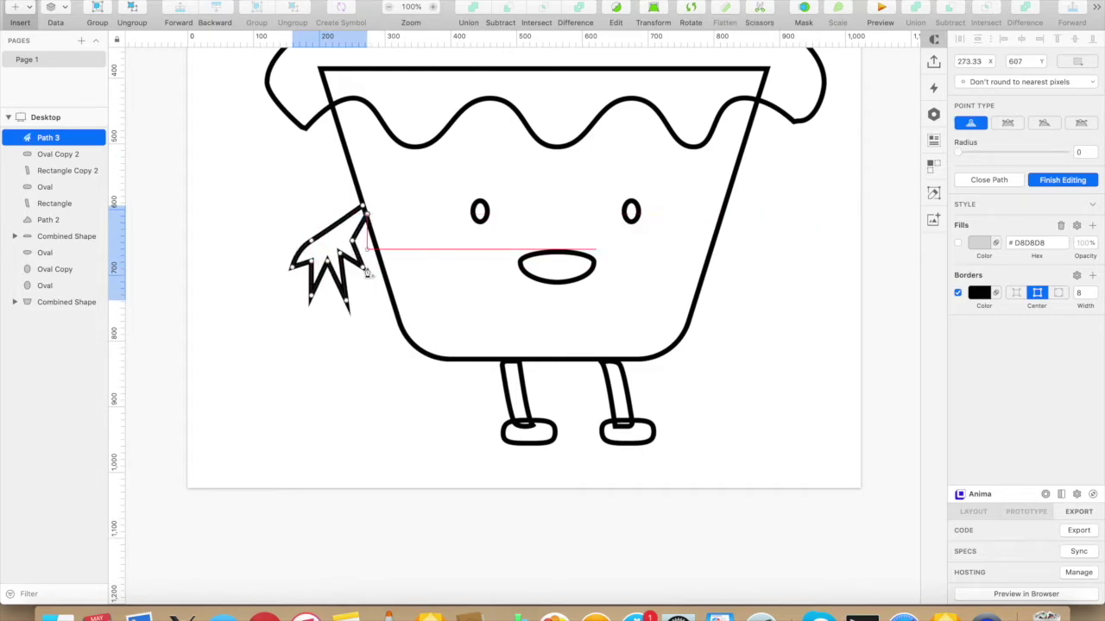
pyautogui.press('Escape')
pyautogui.press('Escape')
# Step: Add a point along the upper arm and smooth the arm and finger points into rounded curves
pyautogui.doubleClick(327, 234)
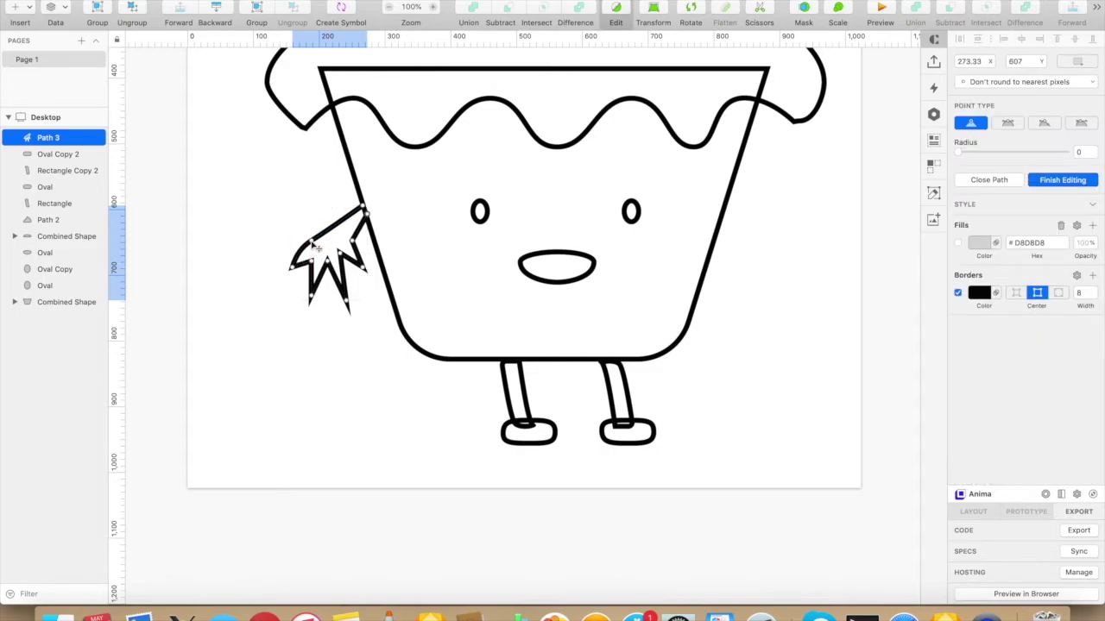
pyautogui.click(311, 241)
pyautogui.moveTo(320, 236); pyautogui.dragTo(324, 242)
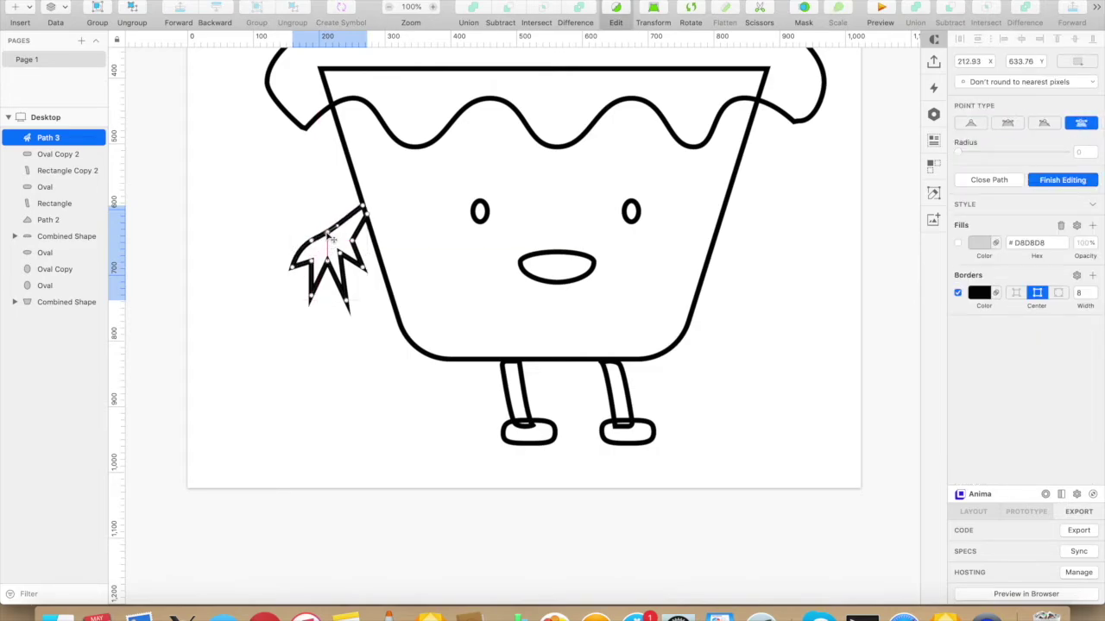
pyautogui.click(295, 268)
pyautogui.doubleClick(345, 300)
pyautogui.doubleClick(362, 267)
pyautogui.doubleClick(352, 241)
pyautogui.doubleClick(340, 253)
pyautogui.doubleClick(328, 260)
pyautogui.moveTo(328, 262); pyautogui.dragTo(320, 271)
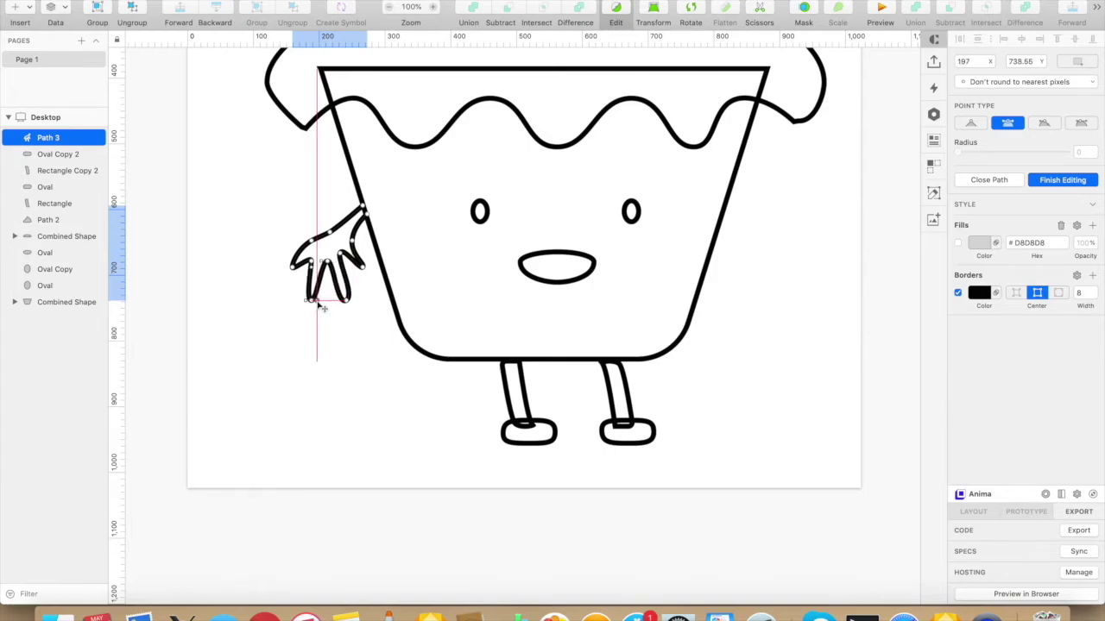
pyautogui.doubleClick(372, 380)
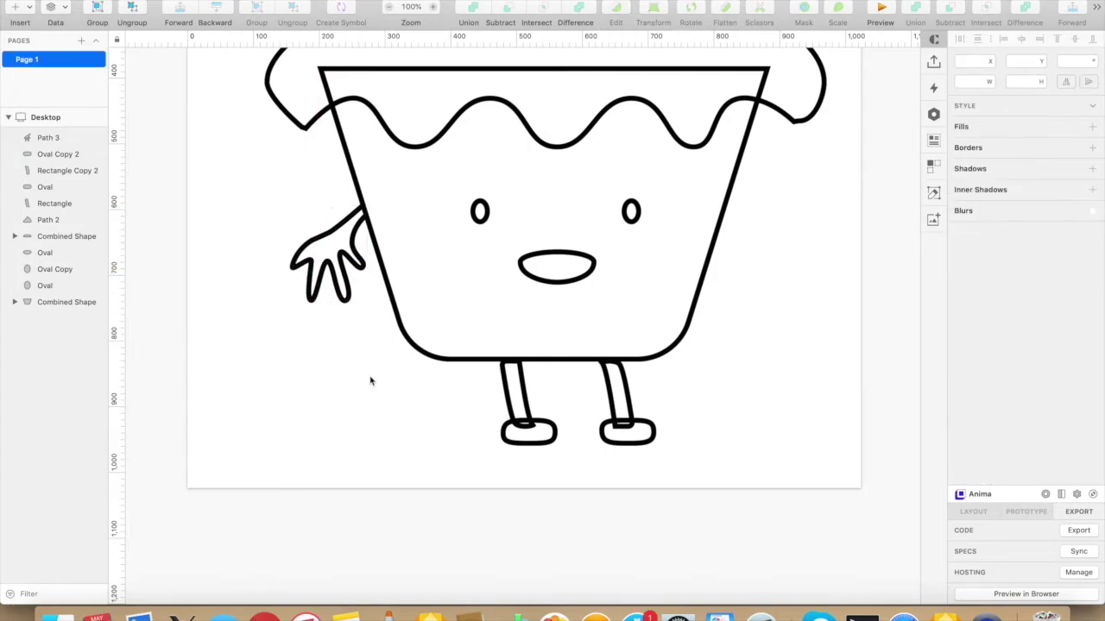
# Step: Move the arm left and down, away from the cup, to about X 129, Y 624
pyautogui.click(333, 237)
pyautogui.hotkey('shift', 'Left')
pyautogui.hotkey('shift', 'Down')
pyautogui.hotkey('shift', 'Down')
pyautogui.hotkey('shift', 'Left')
pyautogui.hotkey('shift', 'Left')
pyautogui.hotkey('shift', 'Down')
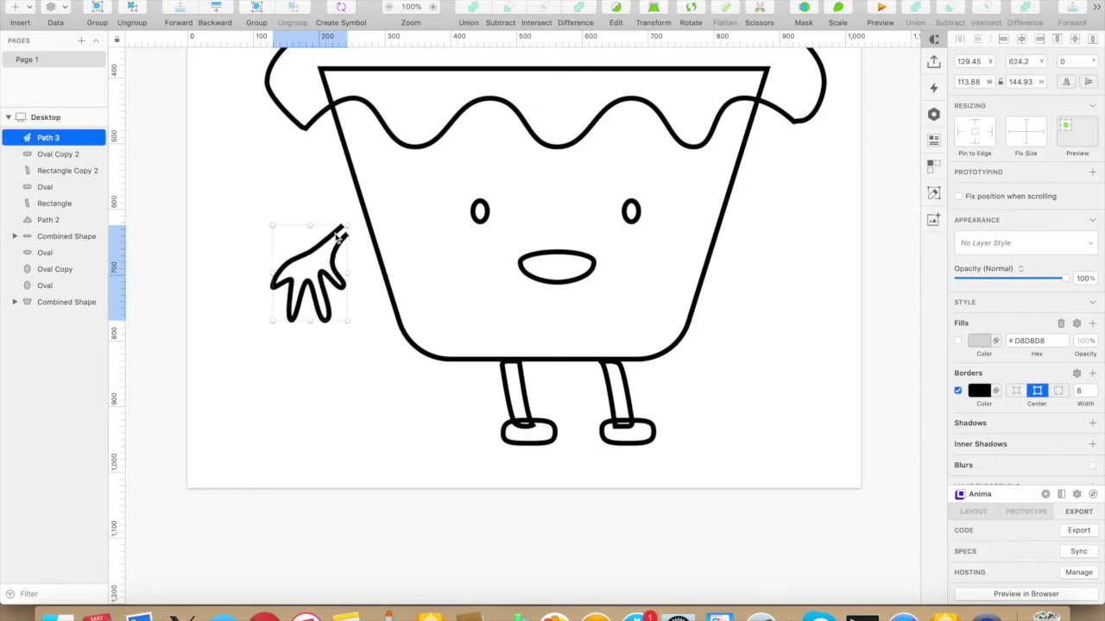
# Step: Reshape the arm path so both of its open ends extend to meet the cup's left edge
pyautogui.doubleClick(338, 239)
pyautogui.doubleClick(342, 233)
pyautogui.moveTo(347, 241); pyautogui.dragTo(344, 226)
pyautogui.press('Escape')
pyautogui.press('Escape')
pyautogui.press('Escape')
# Step: Duplicate the arm to the cup's right side and flip the copy both horizontally and vertically
pyautogui.click(295, 282)
pyautogui.moveTo(294, 282); pyautogui.dragTo(684, 285)
pyautogui.click(1066, 82)
pyautogui.click(1089, 82)
# Step: Nudge the copied arm right and up against the cup's right edge, to about X 799, Y 504
pyautogui.hotkey('shift', 'Right')
pyautogui.hotkey('shift', 'Right')
pyautogui.hotkey('shift', 'Right')
pyautogui.hotkey('shift', 'Right')
pyautogui.hotkey('shift', 'Right')
pyautogui.hotkey('shift', 'Right')
pyautogui.hotkey('shift', 'Right')
pyautogui.hotkey('shift', 'Right')
pyautogui.hotkey('shift', 'Right')
pyautogui.hotkey('shift', 'Up')
pyautogui.hotkey('shift', 'Up')
pyautogui.hotkey('shift', 'Up')
pyautogui.hotkey('shift', 'Up')
pyautogui.hotkey('shift', 'Up')
pyautogui.hotkey('shift', 'Up')
pyautogui.hotkey('shift', 'Up')
pyautogui.hotkey('shift', 'Up')
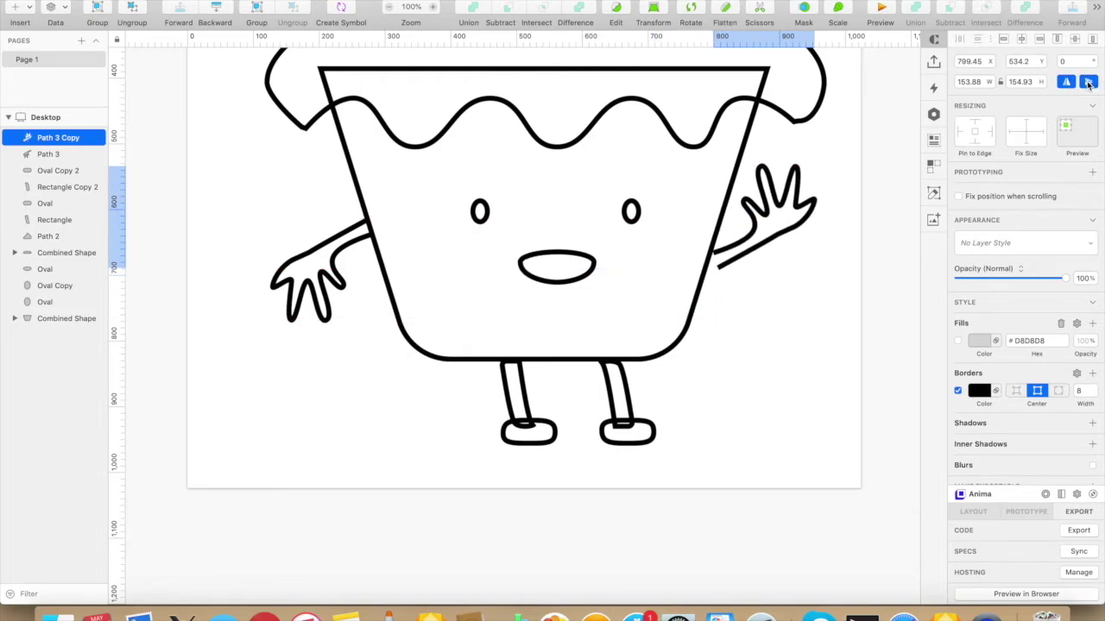
pyautogui.hotkey('shift', 'Up')
pyautogui.hotkey('shift', 'Up')
pyautogui.hotkey('shift', 'Up')
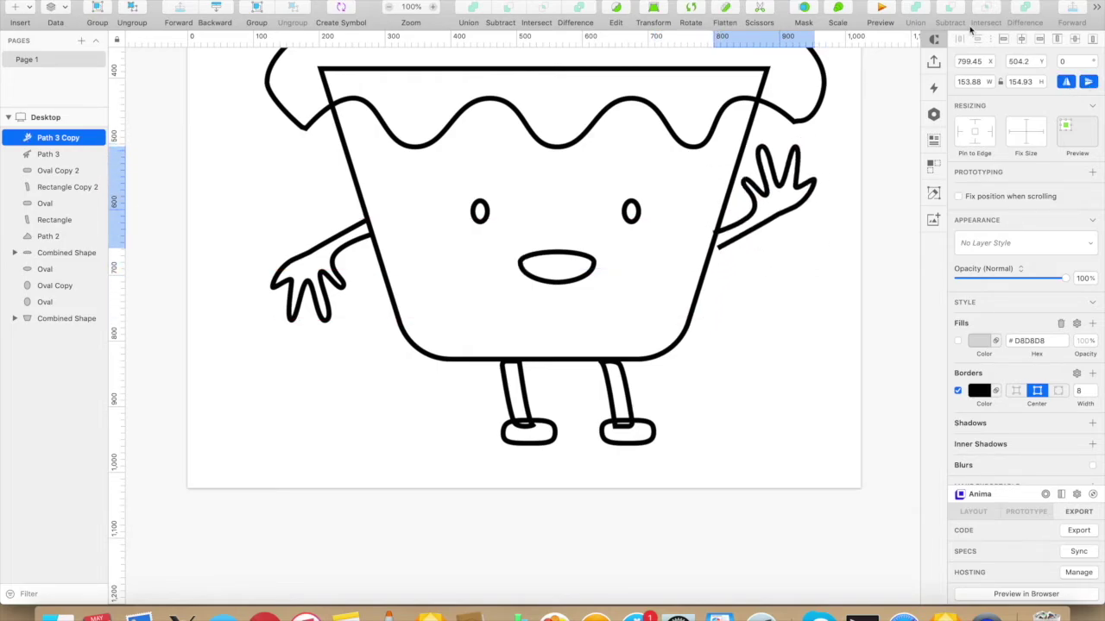
# Step: Rotate the copied arm clockwise by about 21 degrees so the raised hand tilts outward
pyautogui.click(691, 13)
pyautogui.moveTo(816, 147); pyautogui.dragTo(841, 179)
pyautogui.click(747, 347)
pyautogui.click(747, 347)
# Step: Draw a flat oval about 374 by 107 around the feet as a ground shadow, at about X 405, Y 897
pyautogui.scroll(2, 747, 348)
pyautogui.press('super+minus')
pyautogui.press('o')
pyautogui.moveTo(488, 388); pyautogui.dragTo(612, 423)
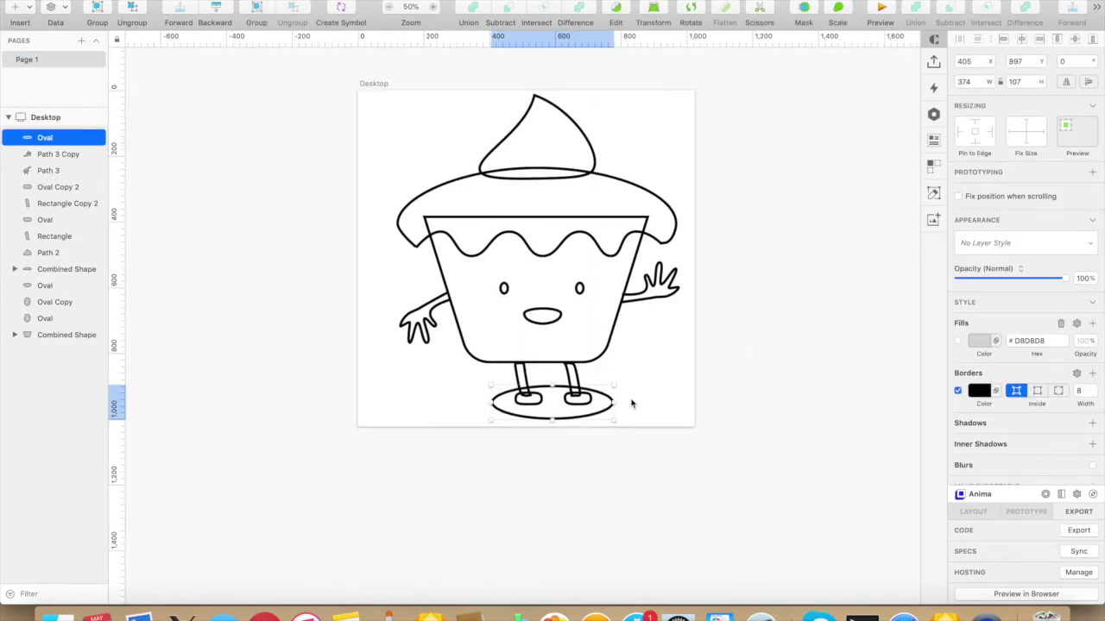
pyautogui.click(629, 407)
# Step: Select all the character's shapes, from the ground oval to the cup, and turn on their fill
pyautogui.doubleClick(60, 335)
pyautogui.press('Return')
pyautogui.click(45, 137)
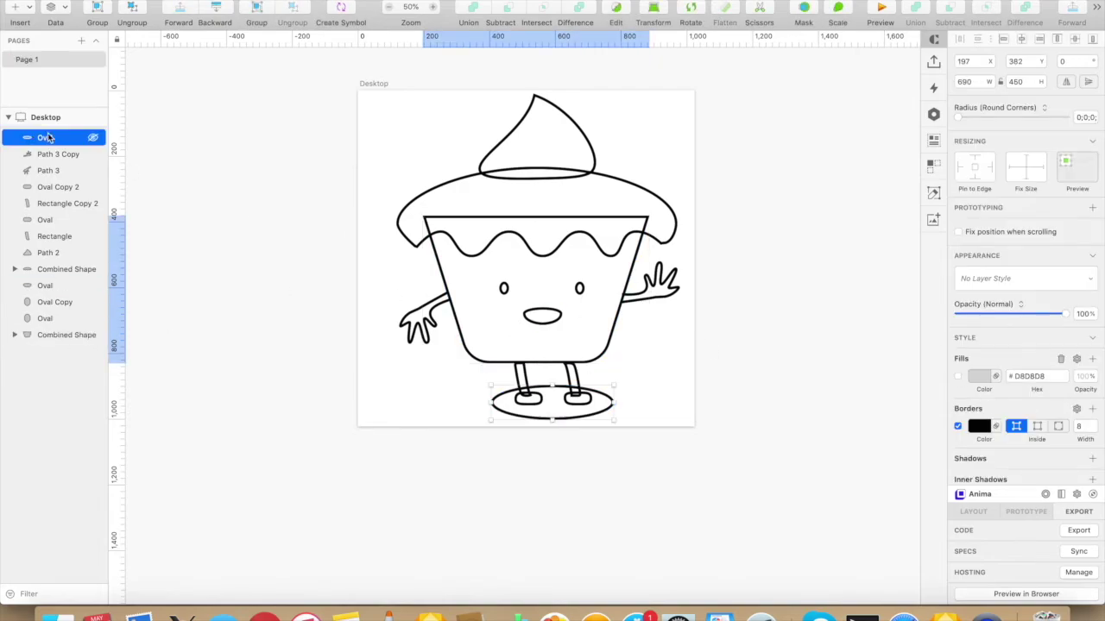
pyautogui.keyDown('shift'); pyautogui.click(61, 335); pyautogui.keyUp('shift')
pyautogui.click(958, 376)
pyautogui.click(689, 389)
# Step: Move the ground oval behind all other shapes, to the very back of the layer order
pyautogui.click(590, 402)
pyautogui.click(1096, 7)
pyautogui.click(58, 140)
pyautogui.moveTo(58, 139); pyautogui.dragTo(54, 346)
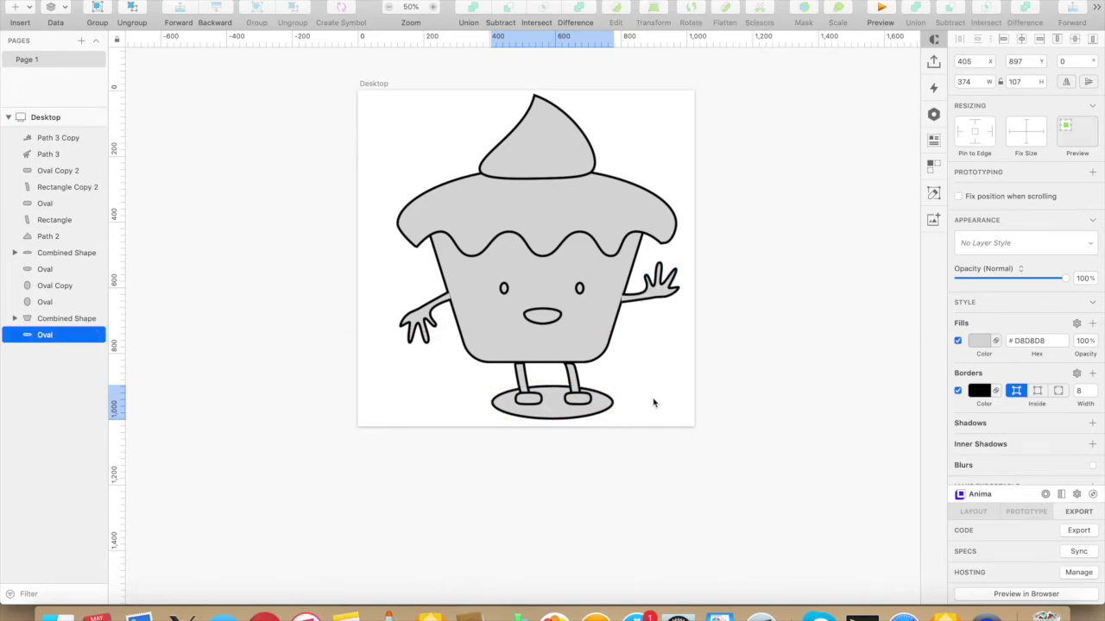
# Step: Change the cup's fill to a light pinkish purple
pyautogui.click(595, 337)
pyautogui.click(979, 359)
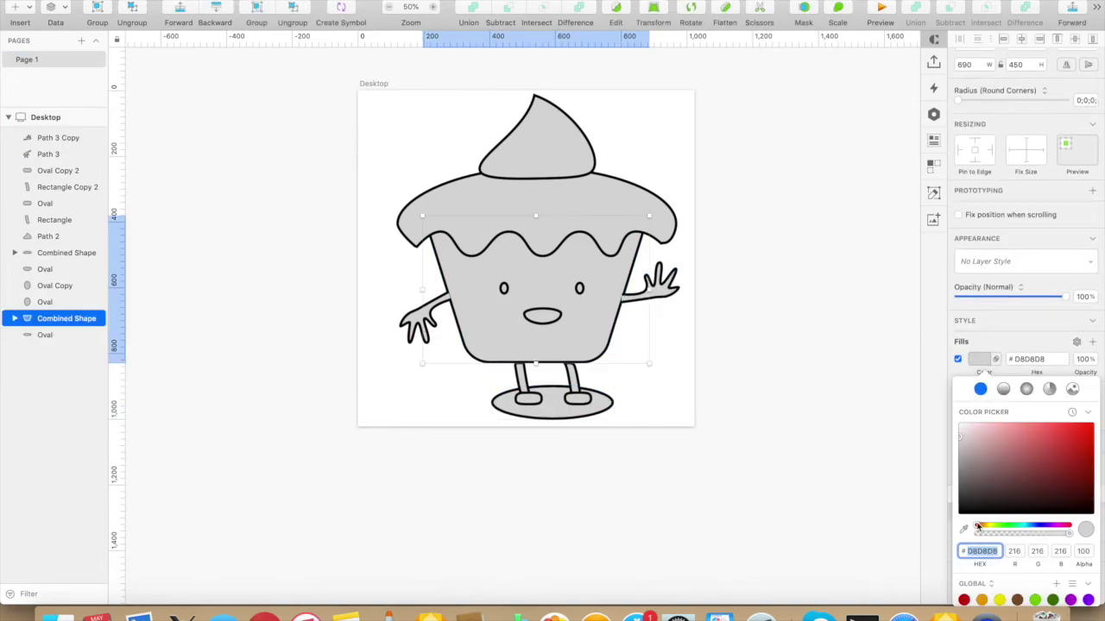
pyautogui.moveTo(976, 526); pyautogui.dragTo(1047, 527)
pyautogui.moveTo(1010, 458); pyautogui.dragTo(1002, 429)
# Step: Fill the wavy-edged top with pale lilac and the cream swirl with bright magenta
pyautogui.click(513, 216)
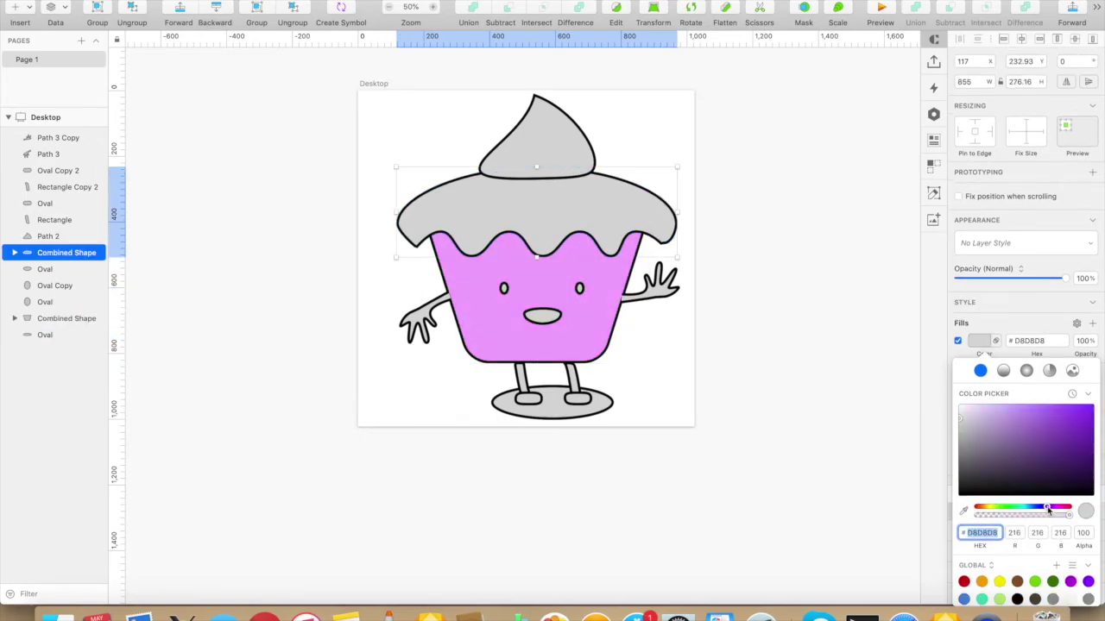
pyautogui.moveTo(1069, 419); pyautogui.dragTo(987, 398)
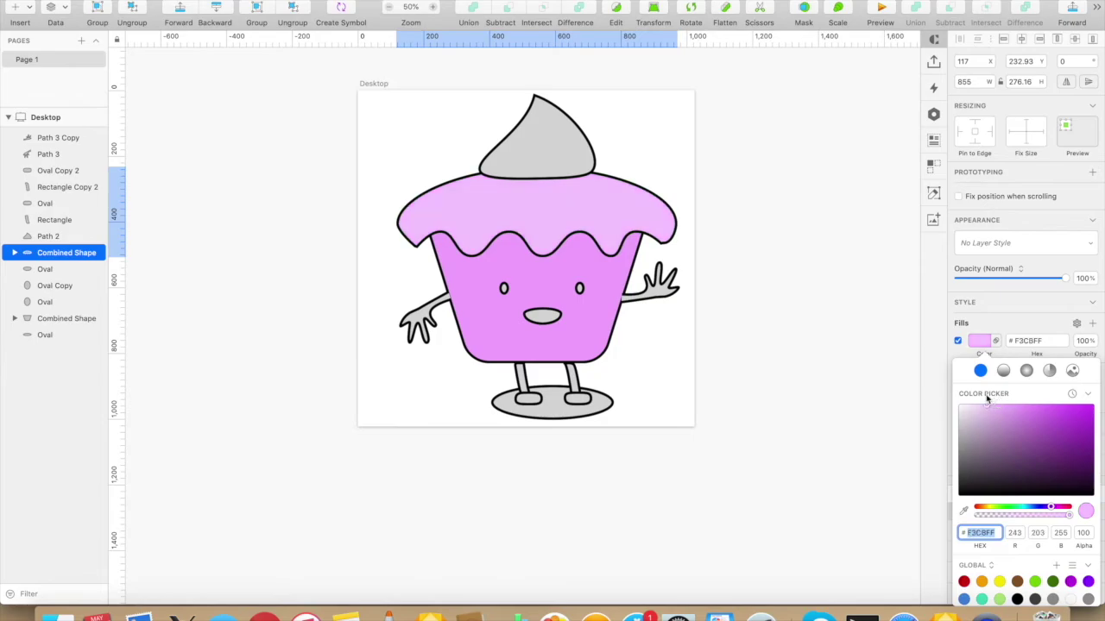
pyautogui.click(570, 157)
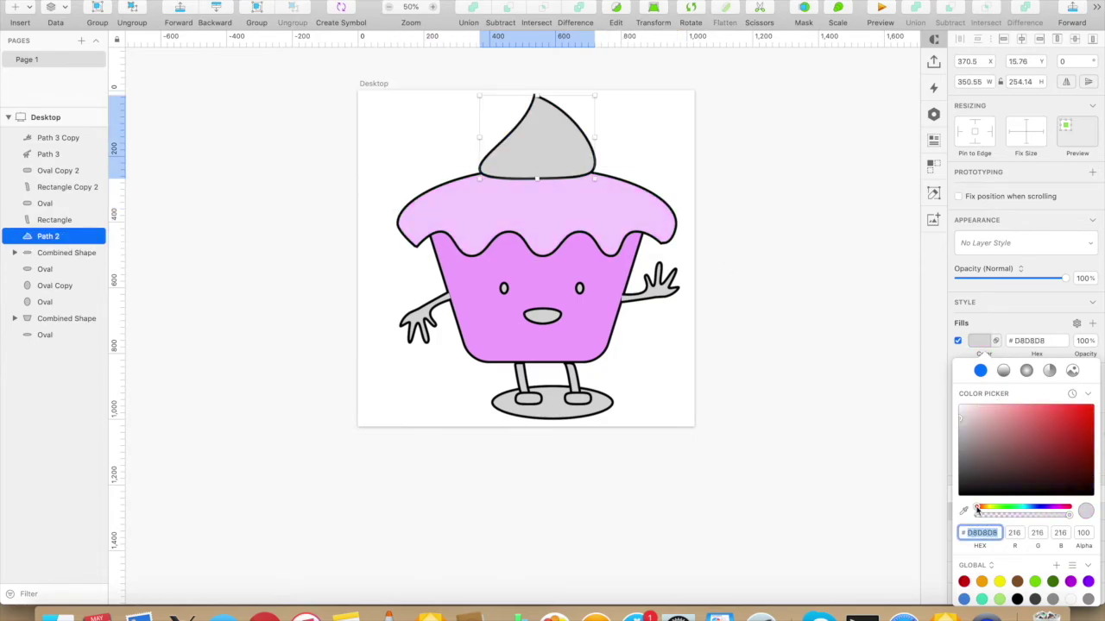
pyautogui.moveTo(977, 509); pyautogui.dragTo(1054, 510)
pyautogui.moveTo(960, 420); pyautogui.dragTo(1023, 404)
# Step: Fill both arms and both legs with white
pyautogui.click(429, 311)
pyautogui.keyDown('shift'); pyautogui.click(656, 289); pyautogui.keyUp('shift')
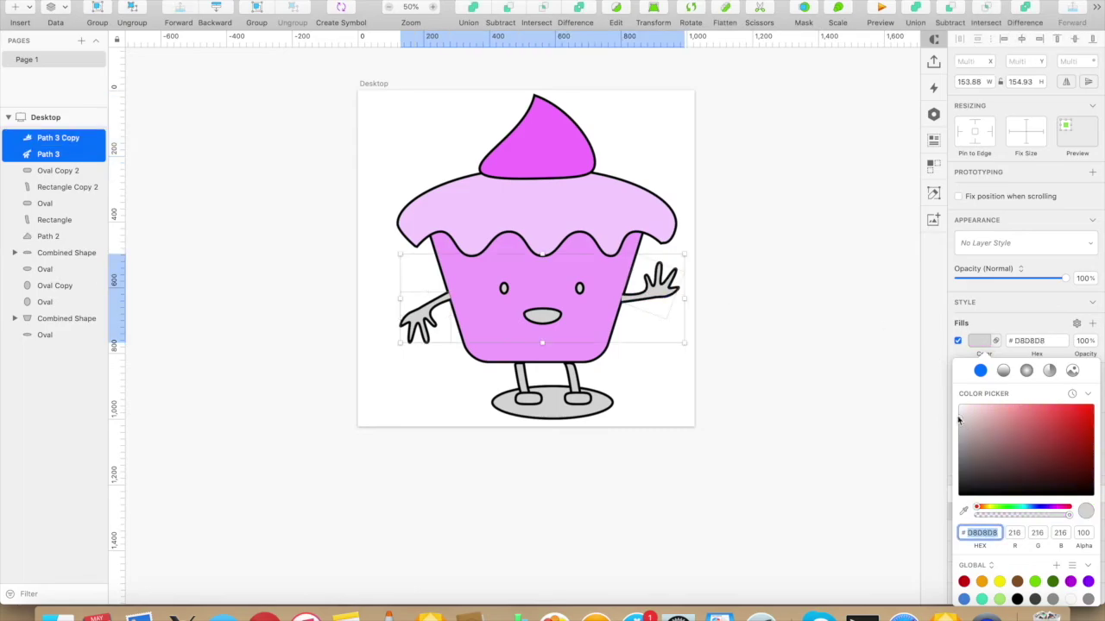
pyautogui.moveTo(962, 420); pyautogui.dragTo(959, 398)
pyautogui.click(522, 378)
pyautogui.keyDown('shift'); pyautogui.click(572, 378); pyautogui.keyUp('shift')
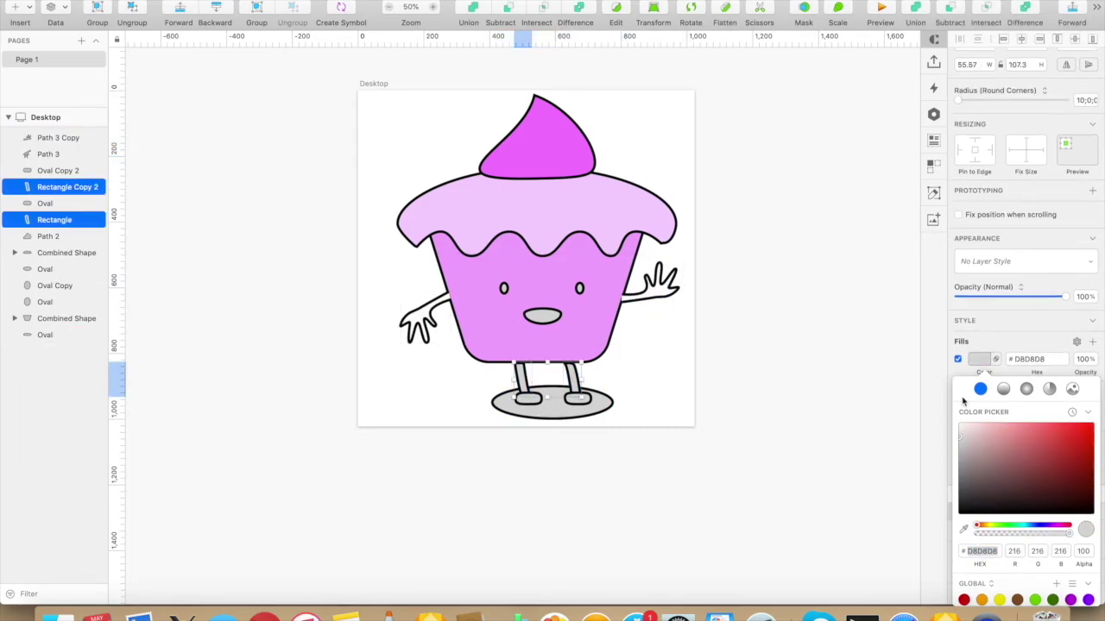
pyautogui.moveTo(961, 438); pyautogui.dragTo(957, 419)
# Step: Fill both feet with light pink, #FFC4FC
pyautogui.click(524, 399)
pyautogui.keyDown('shift'); pyautogui.click(578, 398); pyautogui.keyUp('shift')
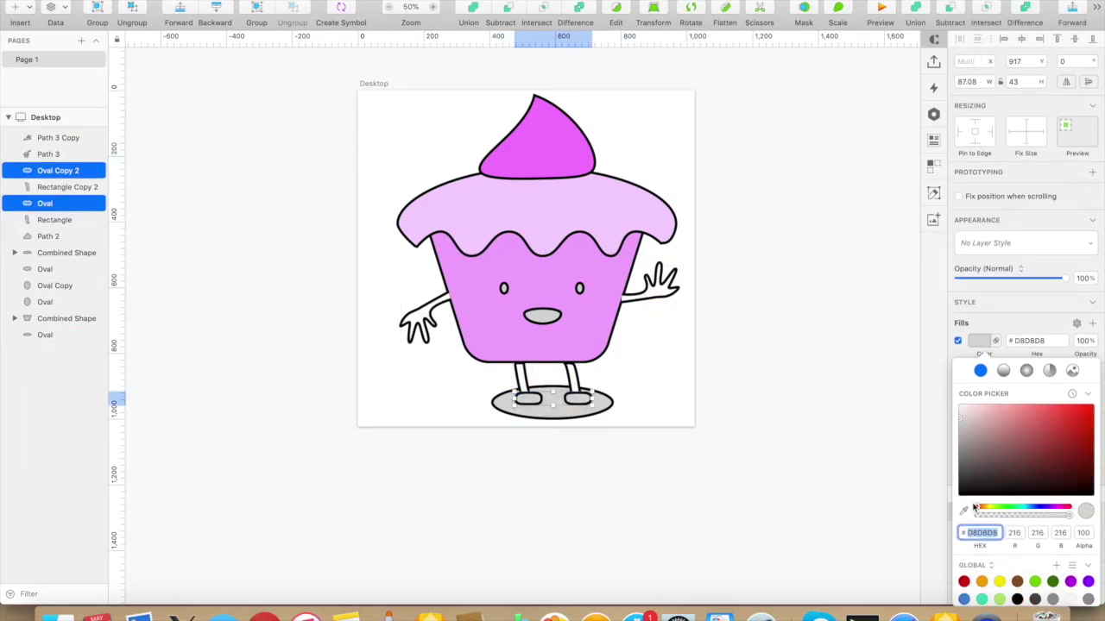
pyautogui.moveTo(1043, 509); pyautogui.dragTo(1056, 510)
pyautogui.moveTo(963, 420); pyautogui.dragTo(991, 403)
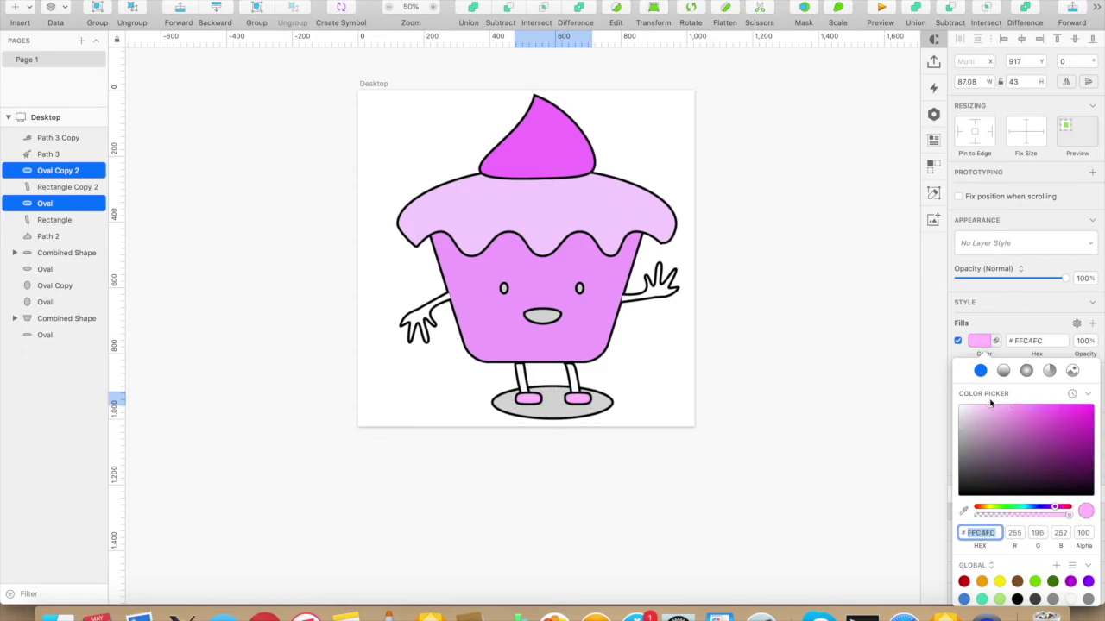
# Step: Remove the ground oval's border and fill it with very pale pink, #FFE7FD
pyautogui.click(594, 413)
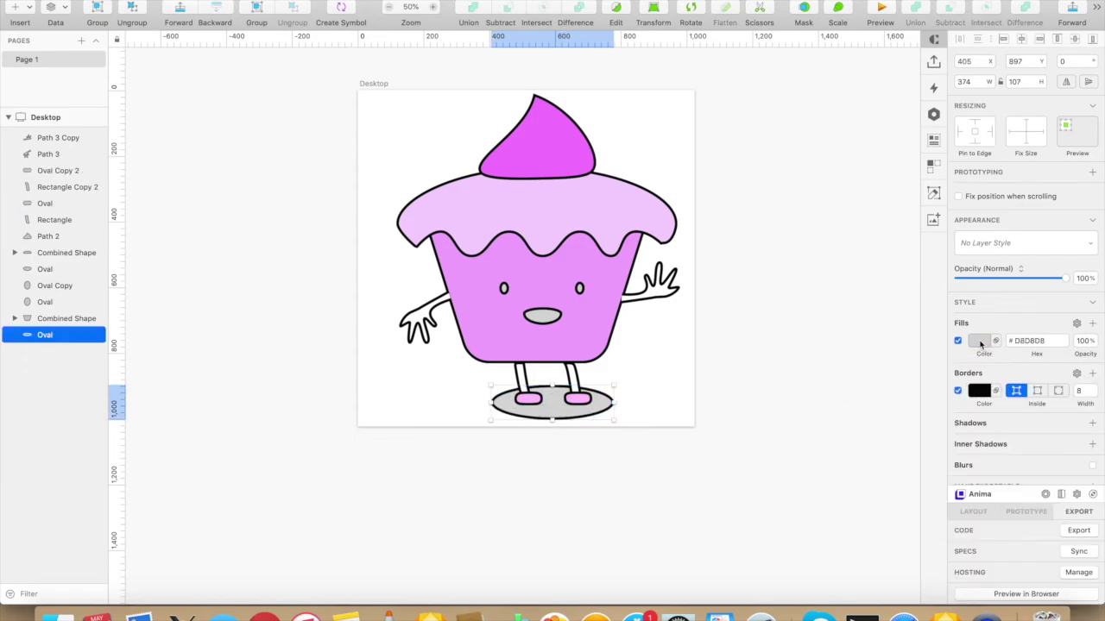
pyautogui.click(979, 341)
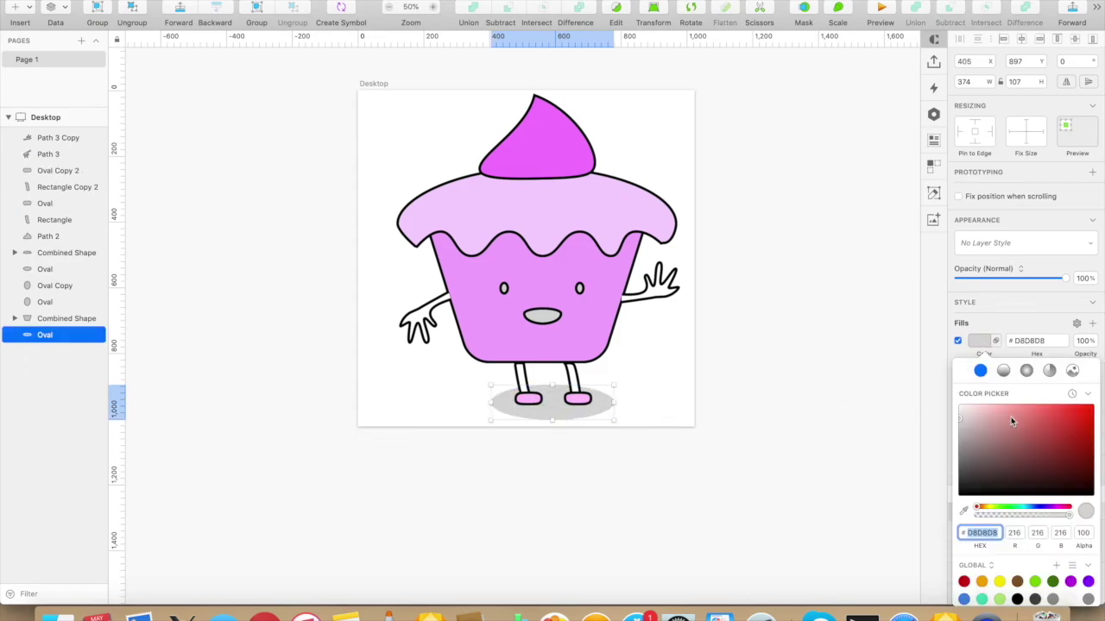
pyautogui.click(1052, 511)
pyautogui.moveTo(962, 431); pyautogui.dragTo(971, 407)
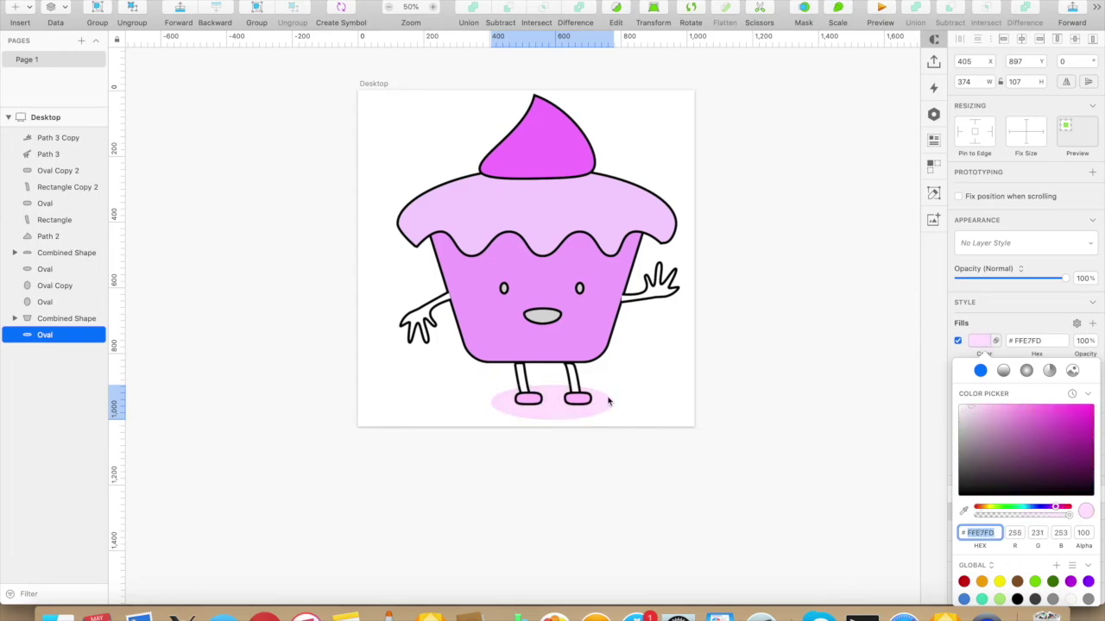
pyautogui.click(608, 401)
# Step: Fill both eyes with the near-black #030304 sampled from an eye's outline
pyautogui.click(504, 288)
pyautogui.keyDown('shift'); pyautogui.click(579, 288); pyautogui.keyUp('shift')
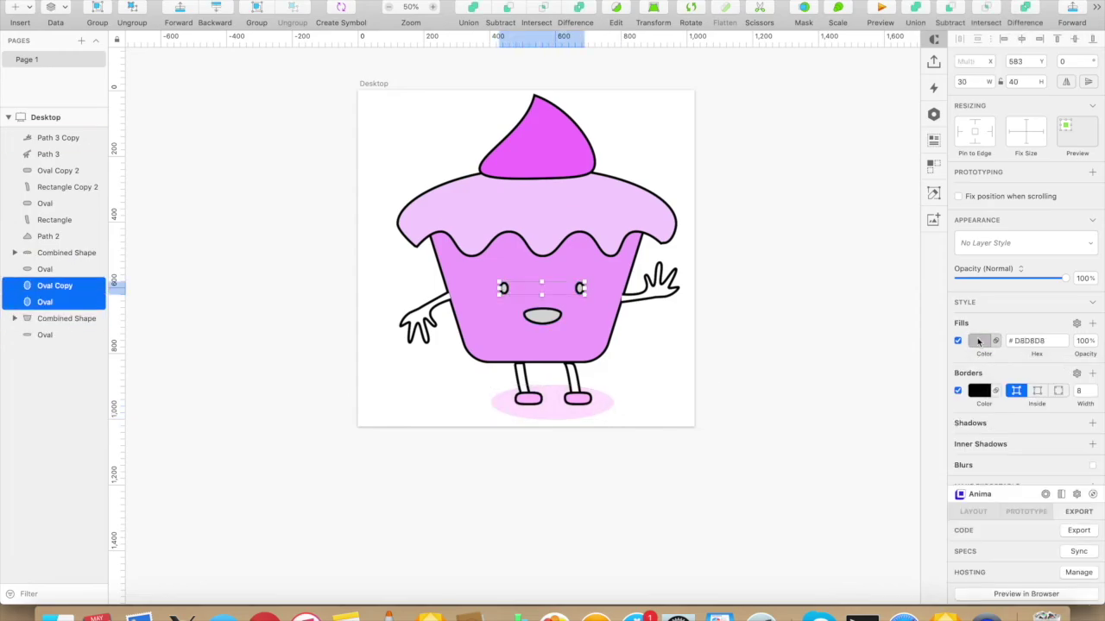
pyautogui.click(978, 342)
pyautogui.click(964, 511)
pyautogui.click(584, 288)
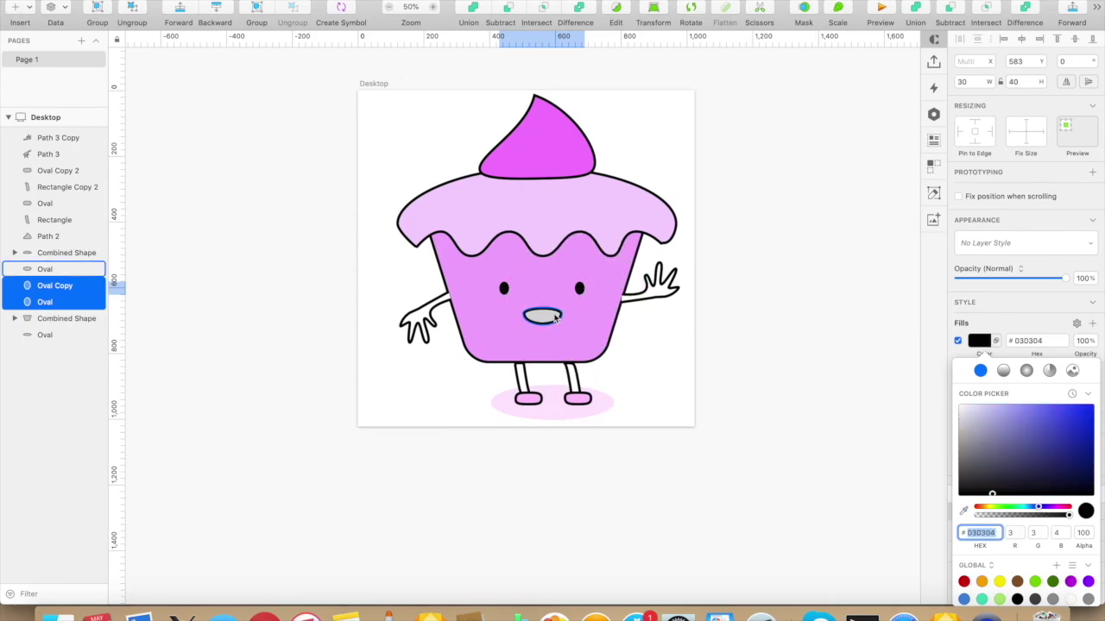
# Step: Fill the mouth with magenta, #E763F7
pyautogui.click(555, 318)
pyautogui.moveTo(979, 508); pyautogui.dragTo(1053, 508)
pyautogui.moveTo(998, 458)
pyautogui.mouseDown()
pyautogui.moveTo(1022, 413)
pyautogui.moveTo(1040, 413)
pyautogui.mouseUp()
pyautogui.click(661, 386)
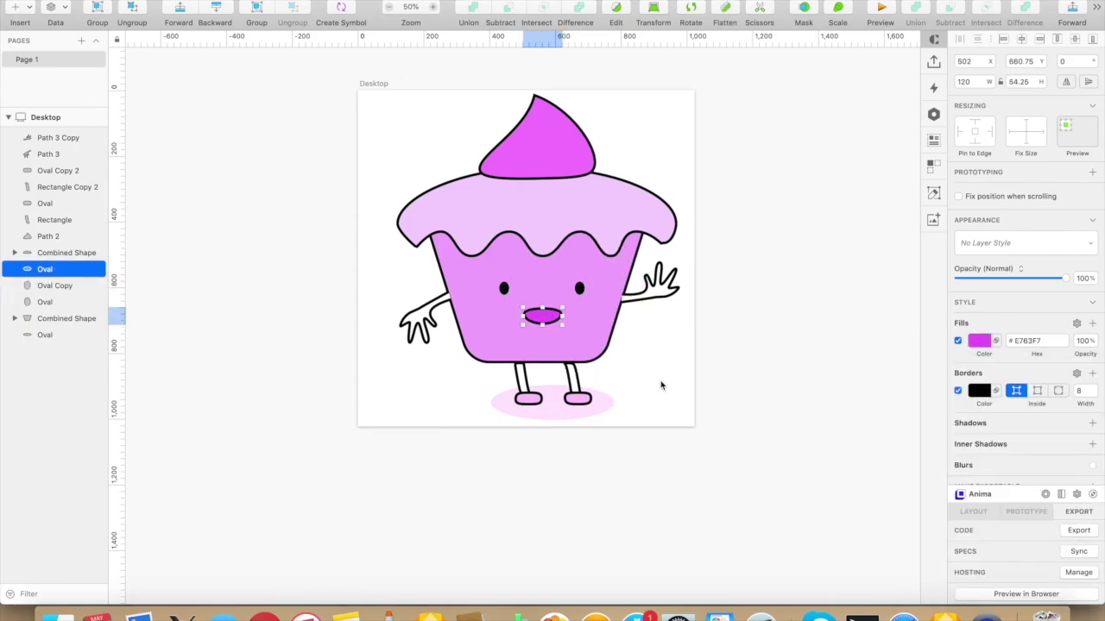
# Step: Close the right arm's path and reposition its shoulder end points to fit the cup's slanted right edge
pyautogui.doubleClick(656, 300)
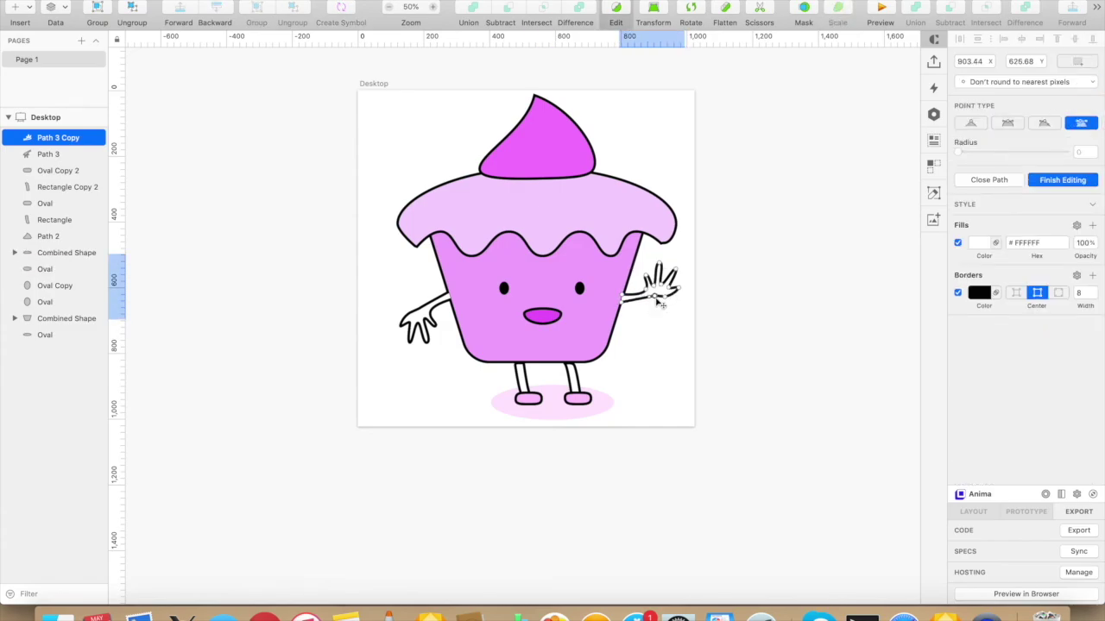
pyautogui.click(650, 294)
pyautogui.click(629, 298)
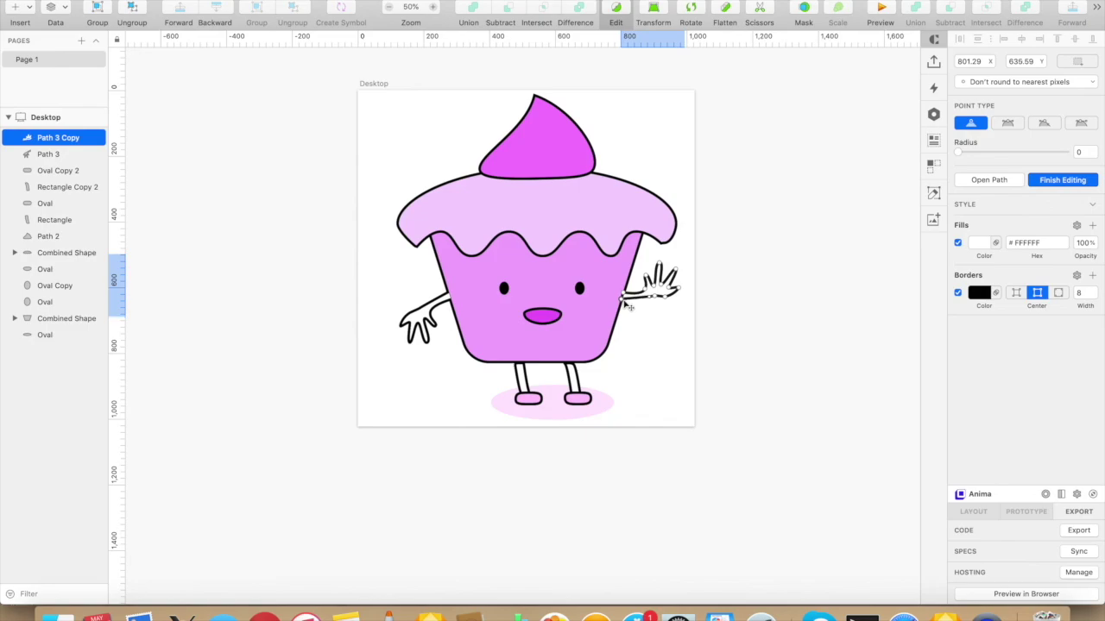
pyautogui.click(650, 313)
pyautogui.click(649, 313)
pyautogui.click(650, 314)
pyautogui.doubleClick(651, 298)
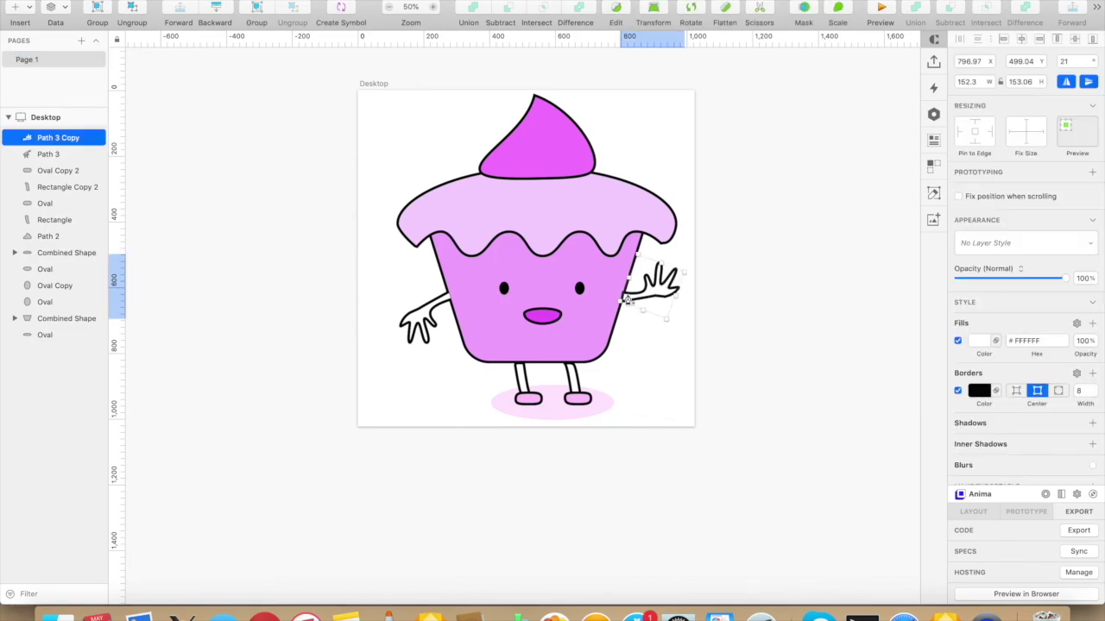
pyautogui.click(623, 294)
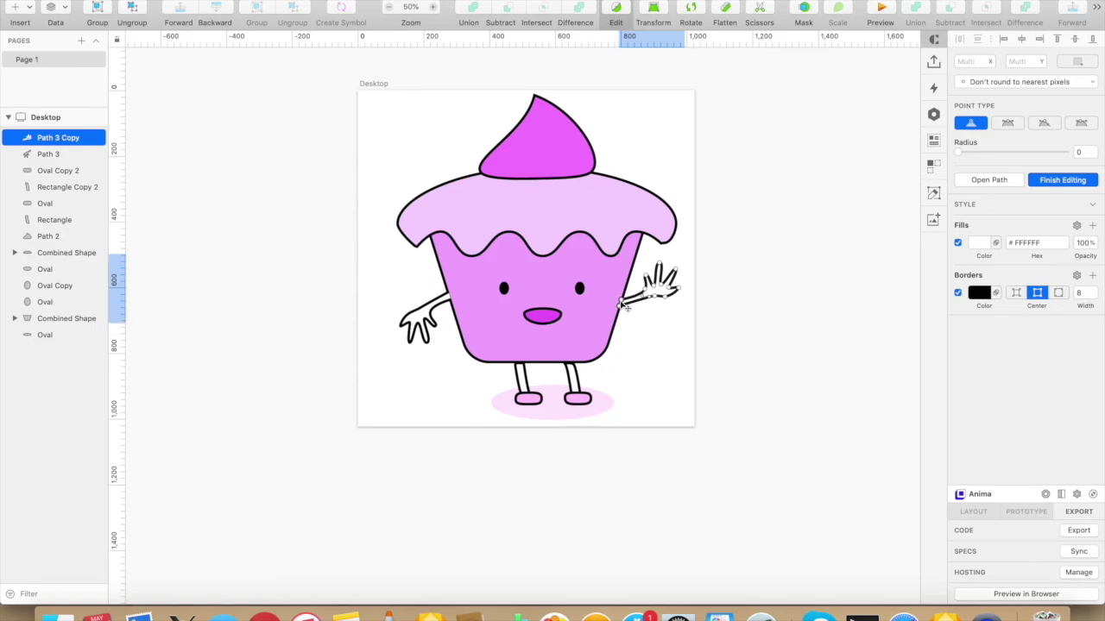
pyautogui.click(654, 356)
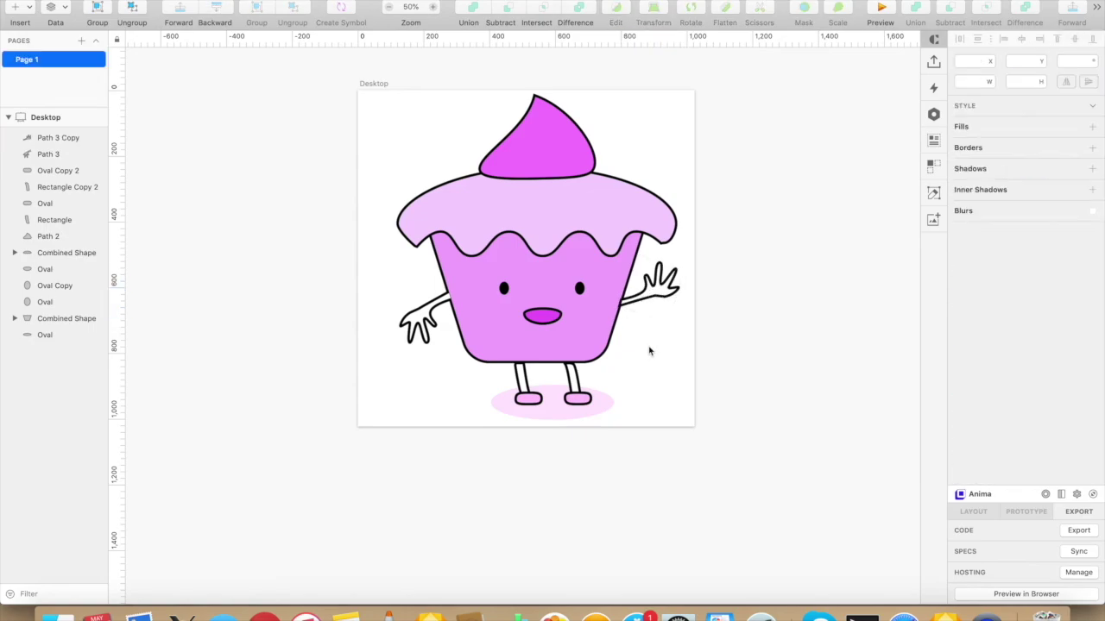